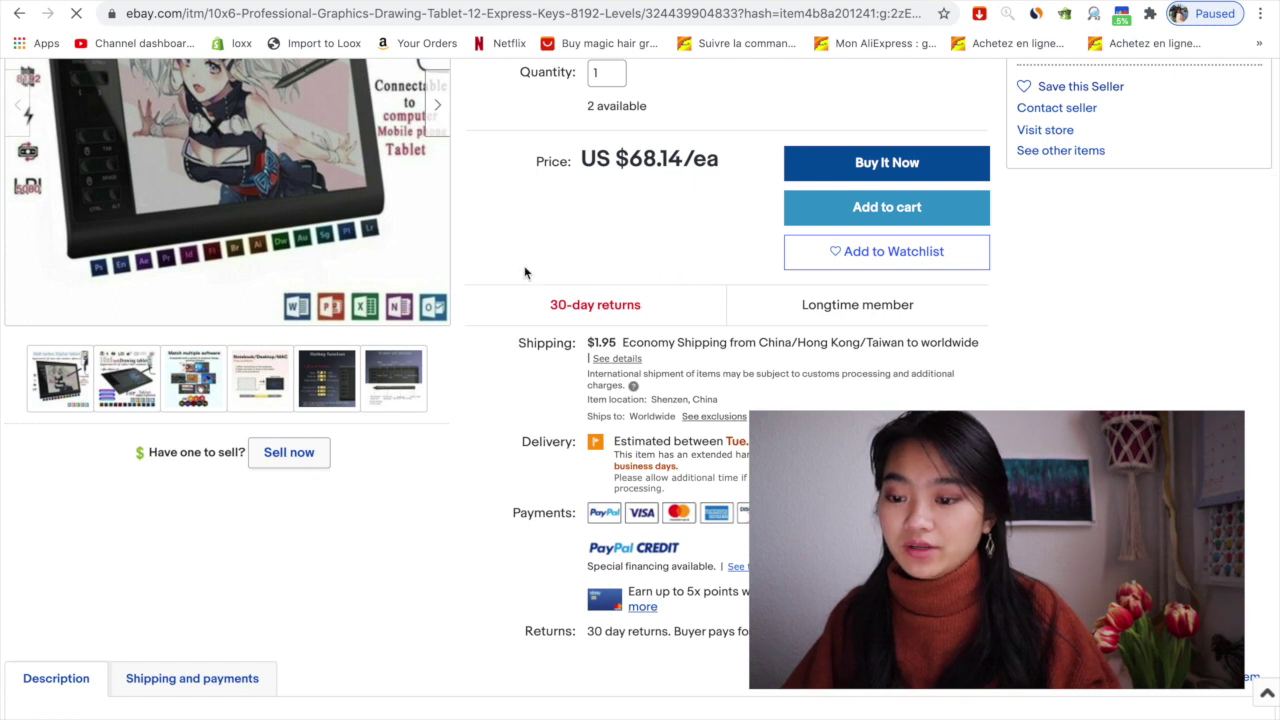
# Start a new eBay listing based on the 10x6" graphics drawing tablet item.
pyautogui.click(296, 458)
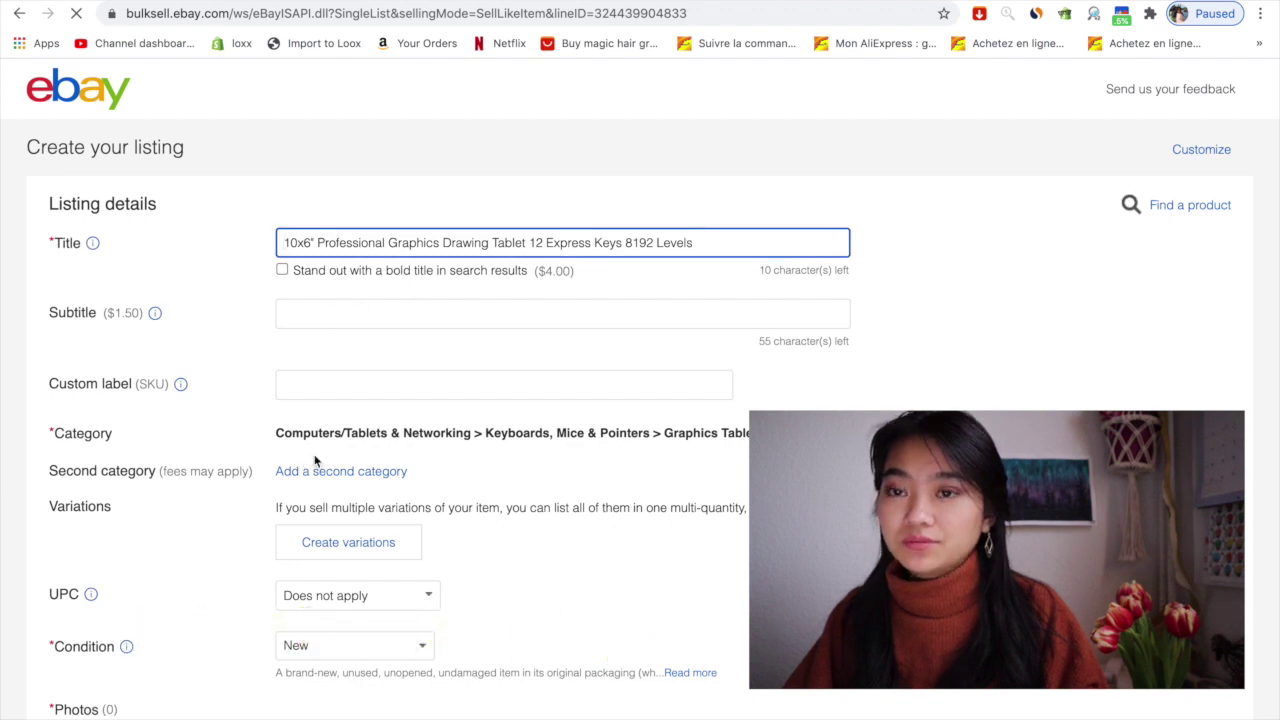
pyautogui.scroll(-2, 315, 460)
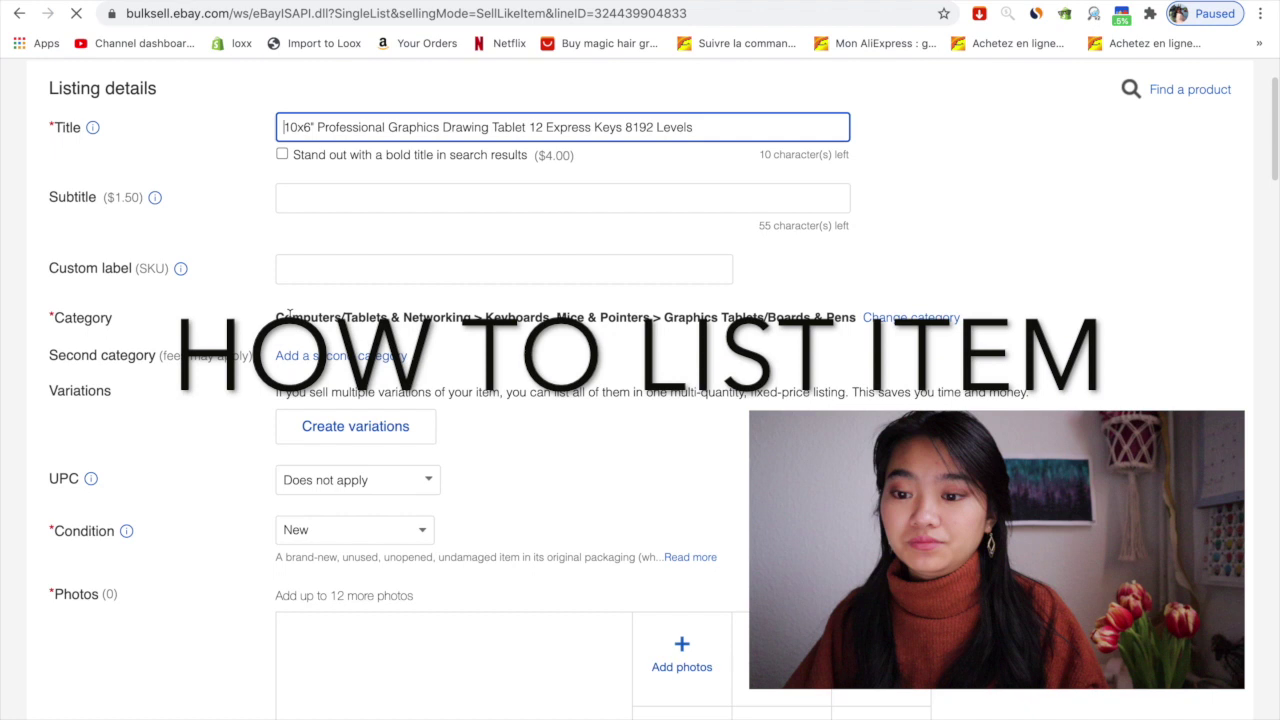
pyautogui.scroll(-3, 343, 478)
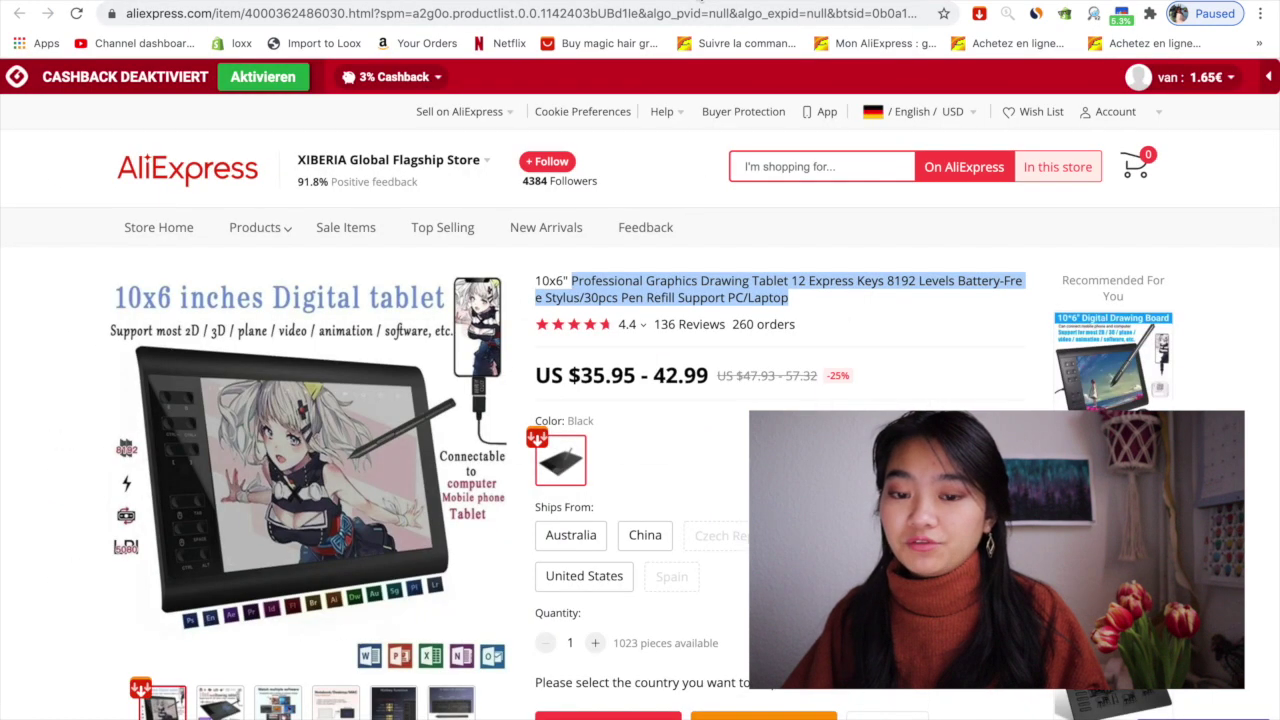
# Switch to the tablet's AliExpress page and download its main product images.
pyautogui.scroll(-3, 300, 400)
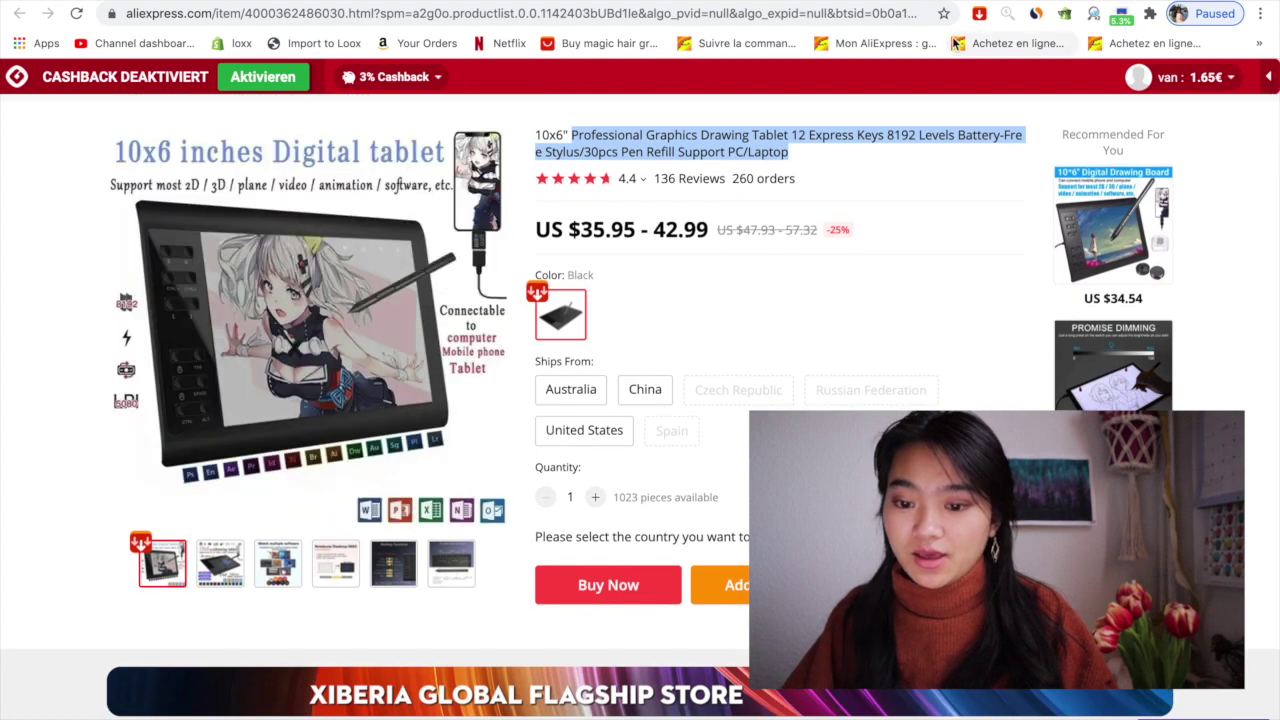
pyautogui.click(979, 15)
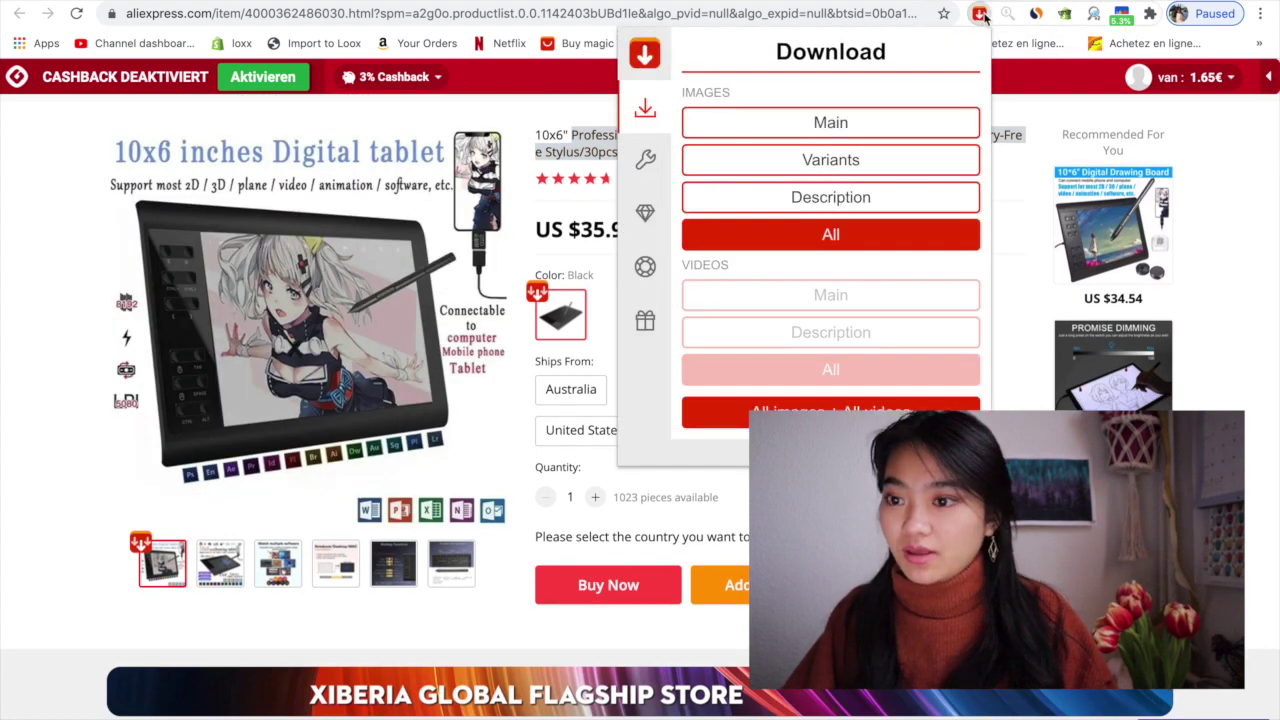
pyautogui.press('Escape')
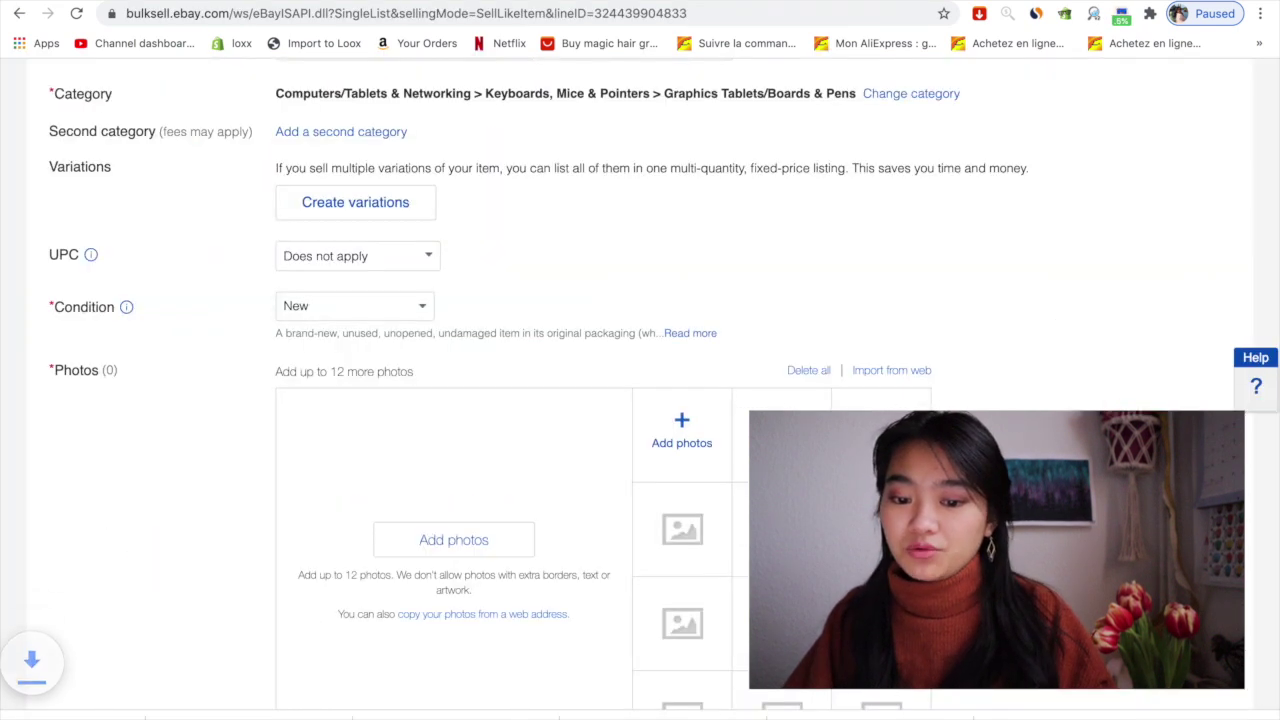
# Add the first four downloaded tablet images, main-0 through main-3, to the eBay listing's photos.
pyautogui.click(682, 432)
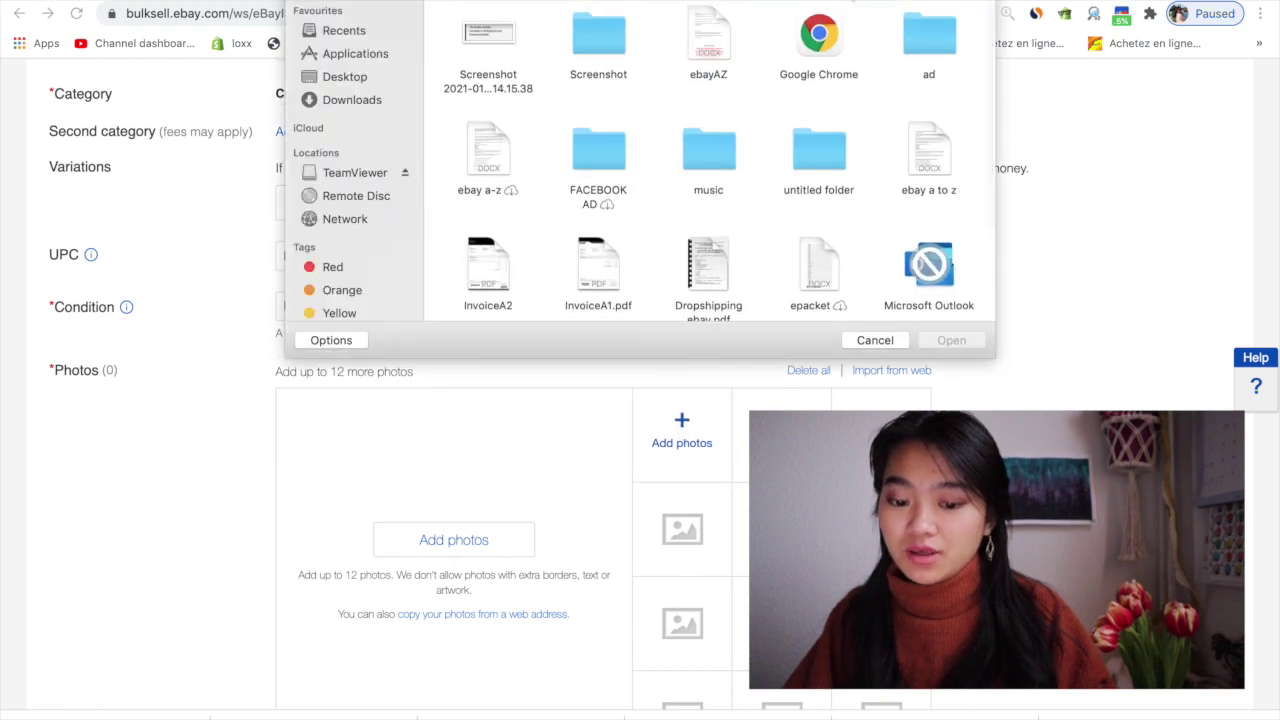
pyautogui.write('uv')
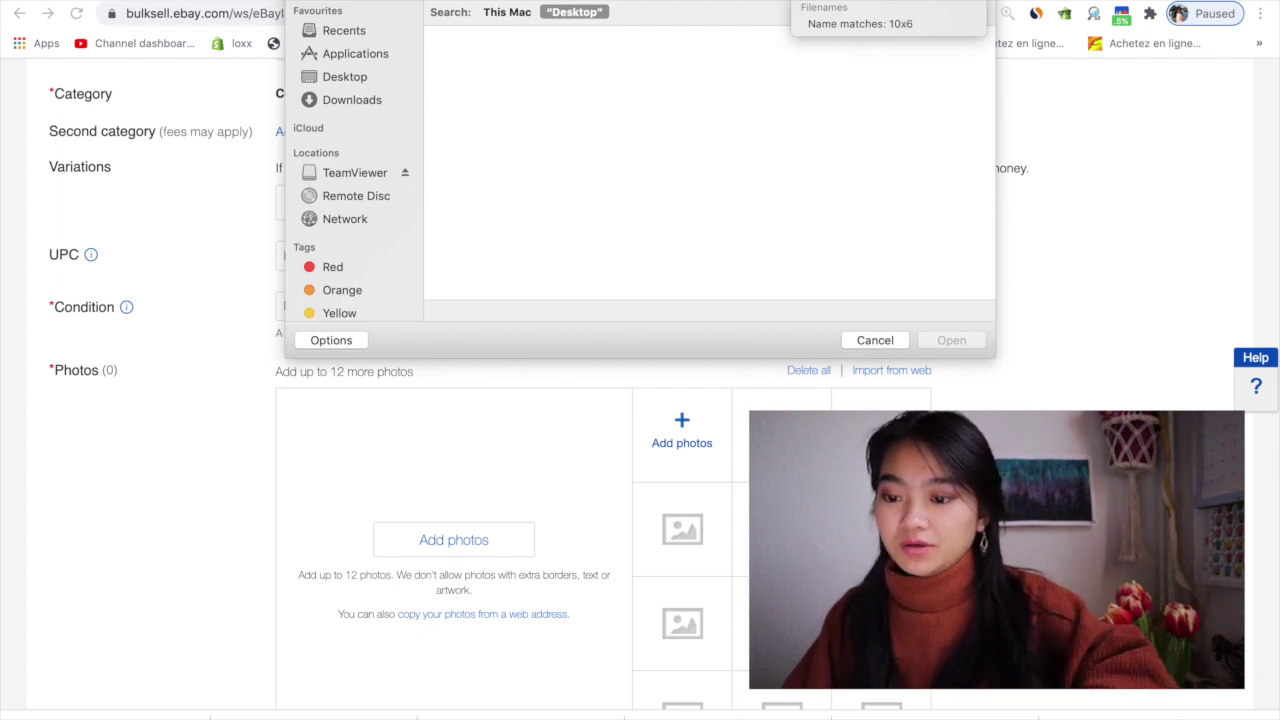
pyautogui.click(380, 30)
pyautogui.click(355, 53)
pyautogui.click(352, 99)
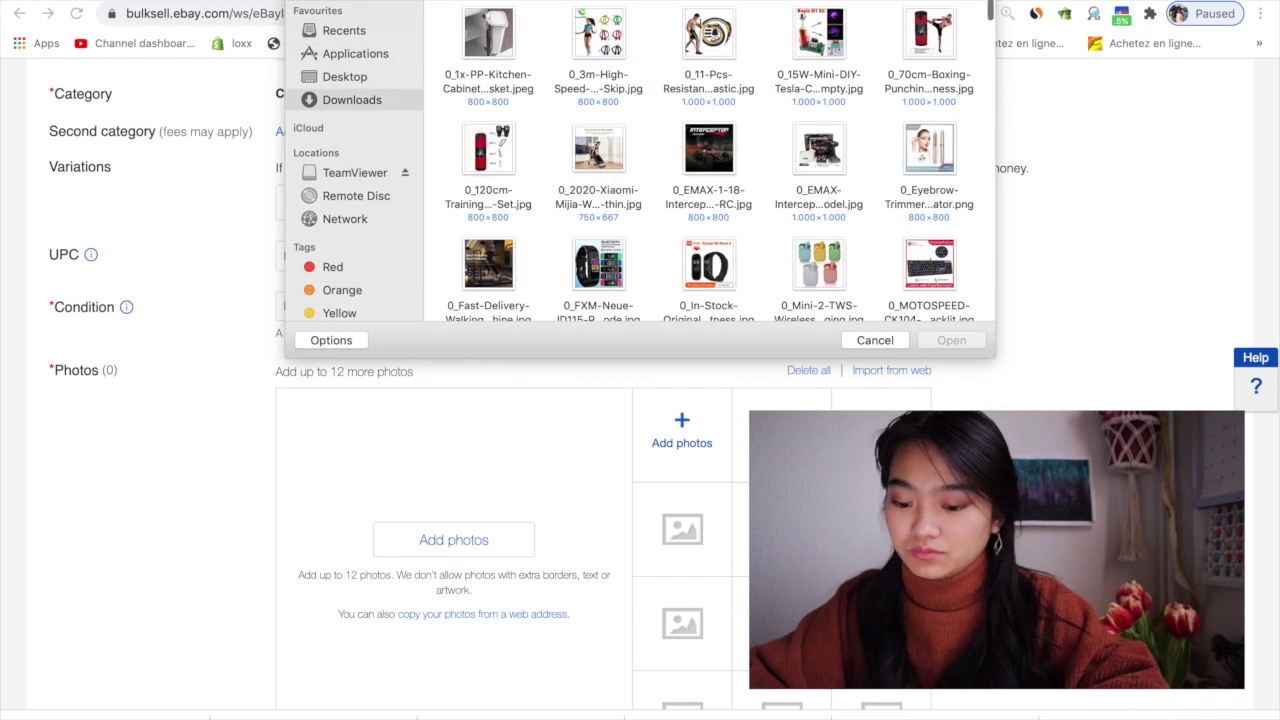
pyautogui.scroll(-5, 697, 276)
pyautogui.click(598, 195)
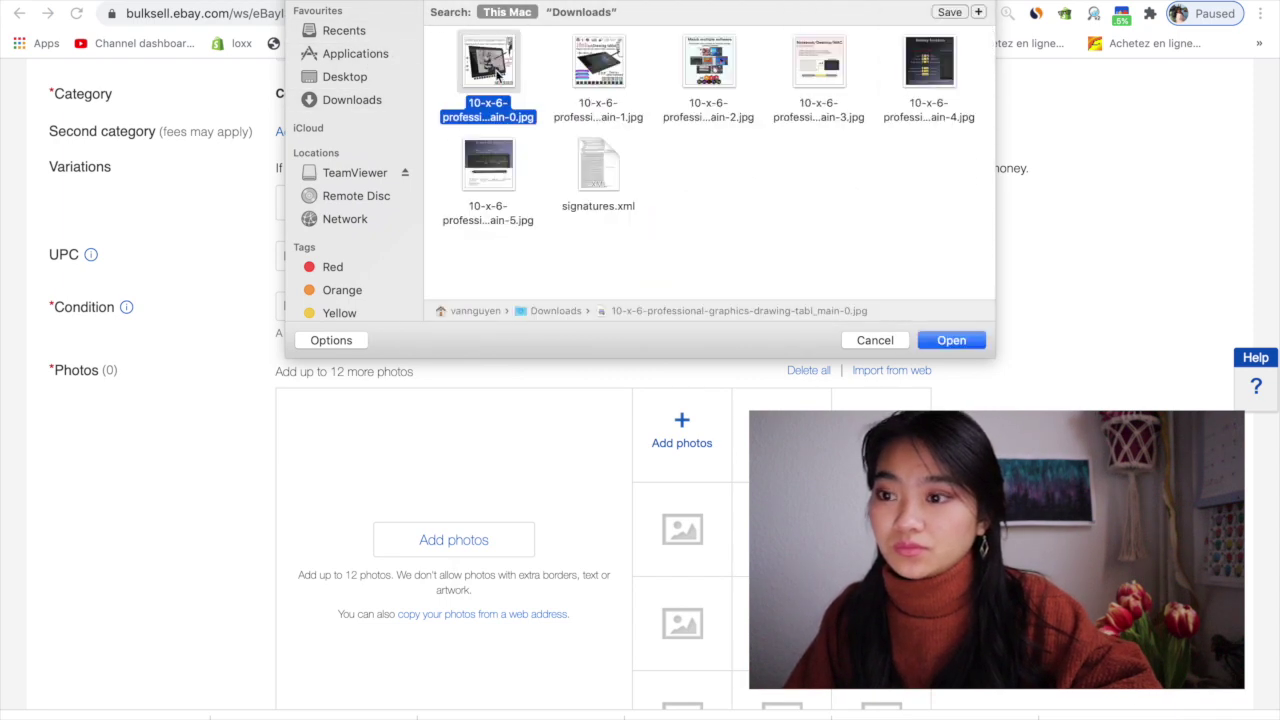
pyautogui.keyDown('shift'); pyautogui.click(818, 75); pyautogui.keyUp('shift')
pyautogui.click(951, 340)
pyautogui.scroll(-5, 251, 400)
pyautogui.scroll(10, 257, 300)
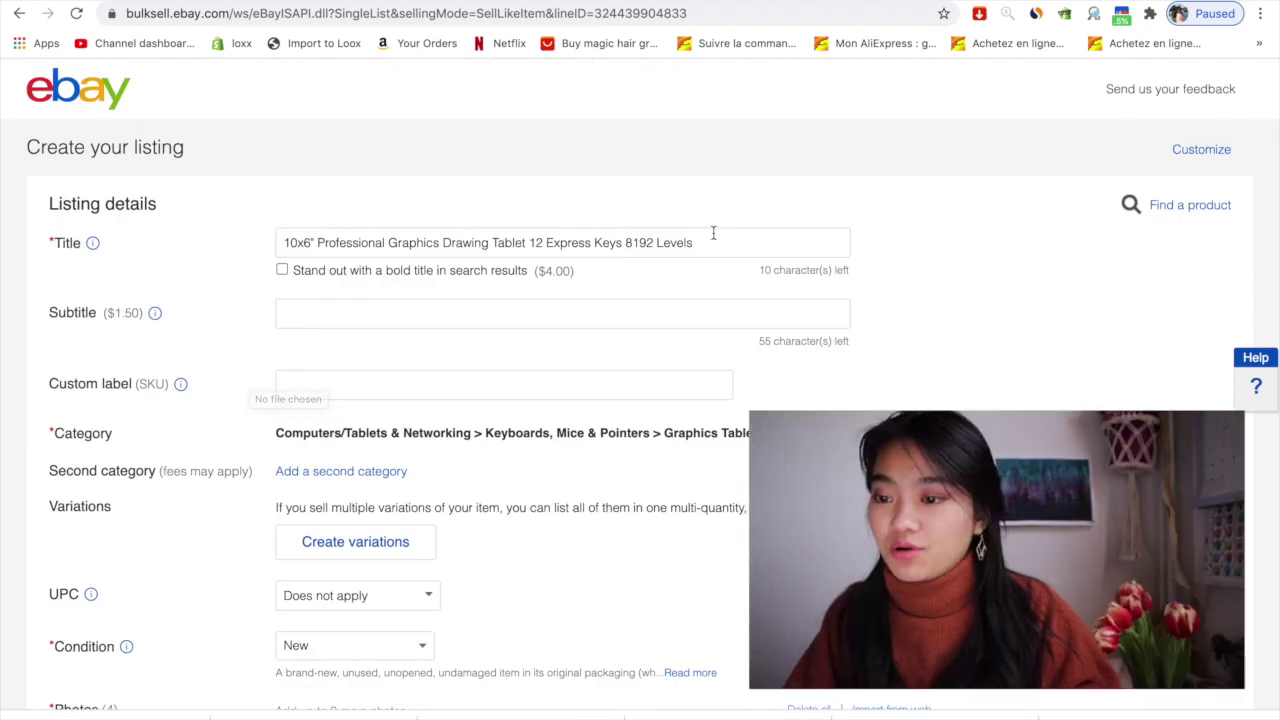
# Copy the AliExpress item specifics, features, package contents and product photos into the eBay listing's item description.
pyautogui.scroll(-15, 457, 542)
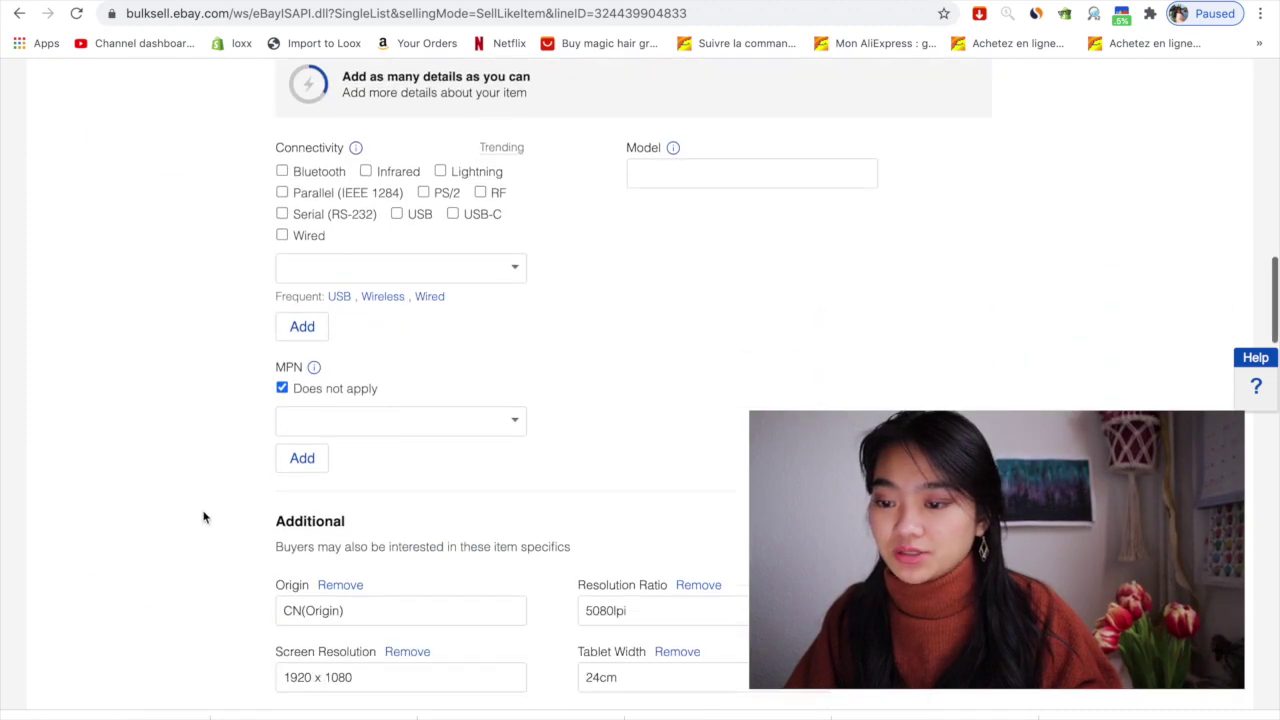
pyautogui.click(391, 353)
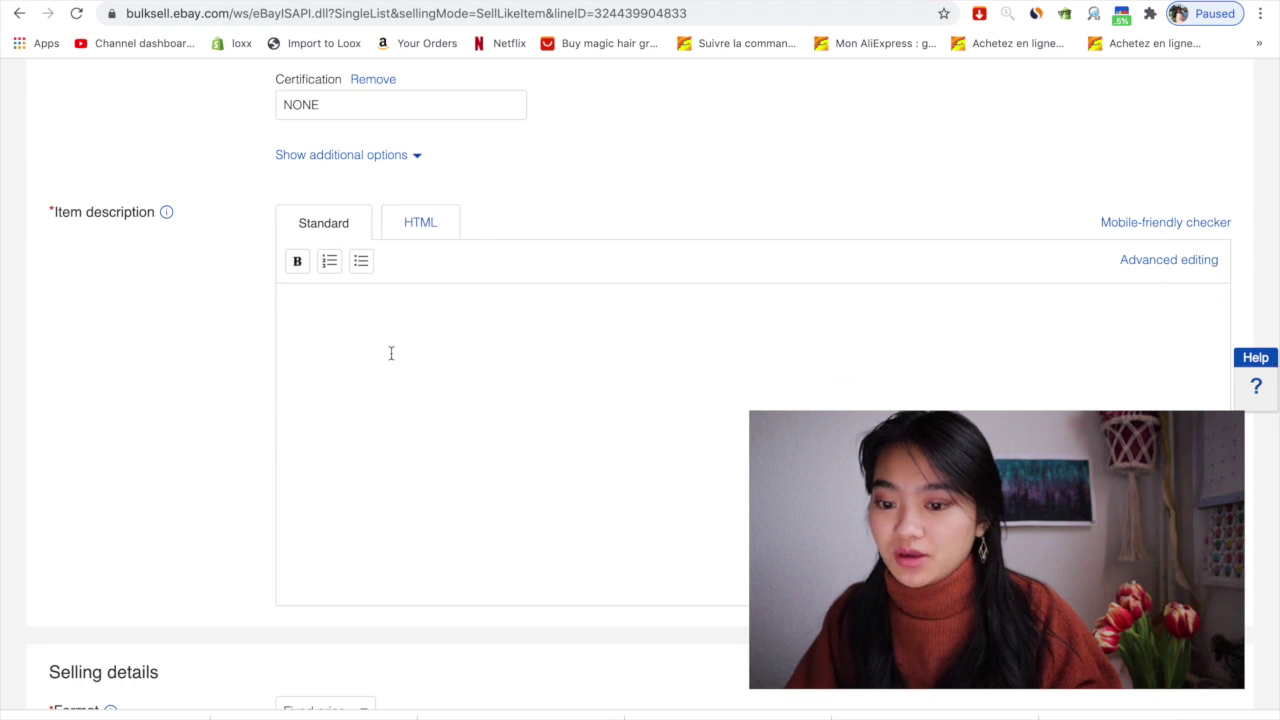
pyautogui.click(711, 3)
pyautogui.scroll(-10, 351, 288)
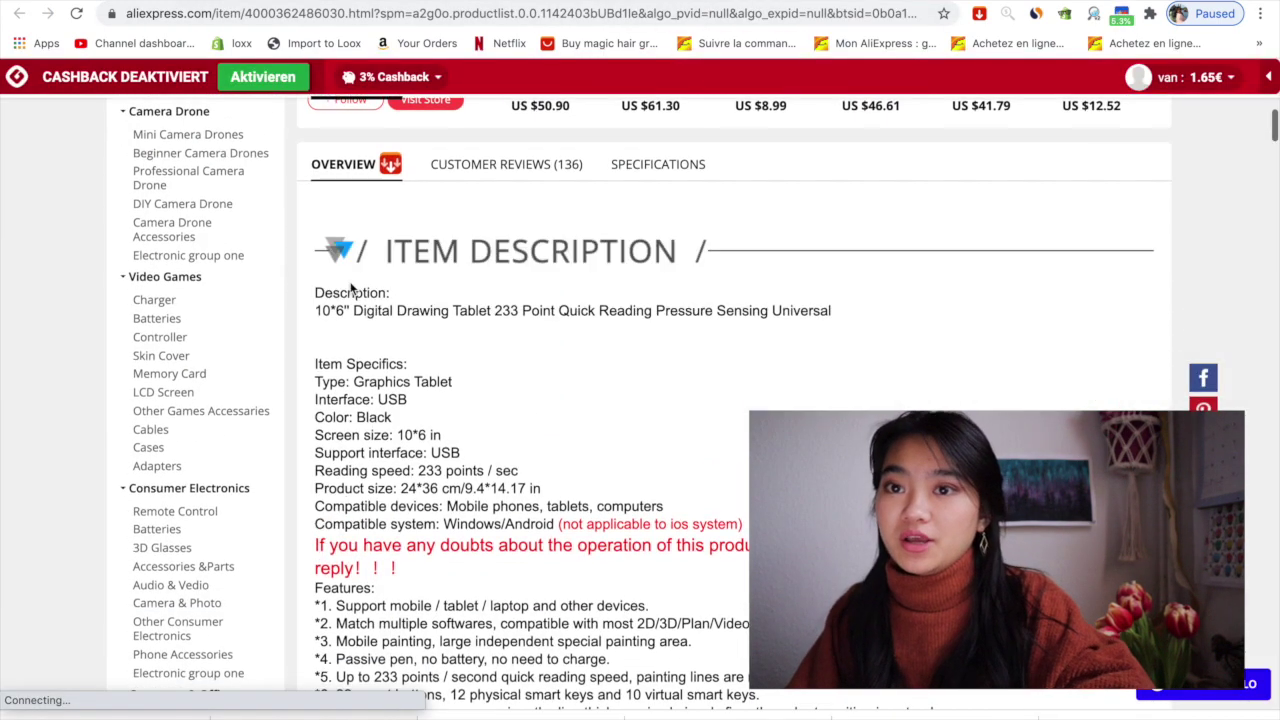
pyautogui.moveTo(316, 363); pyautogui.dragTo(443, 520)
pyautogui.scroll(-5, 443, 520)
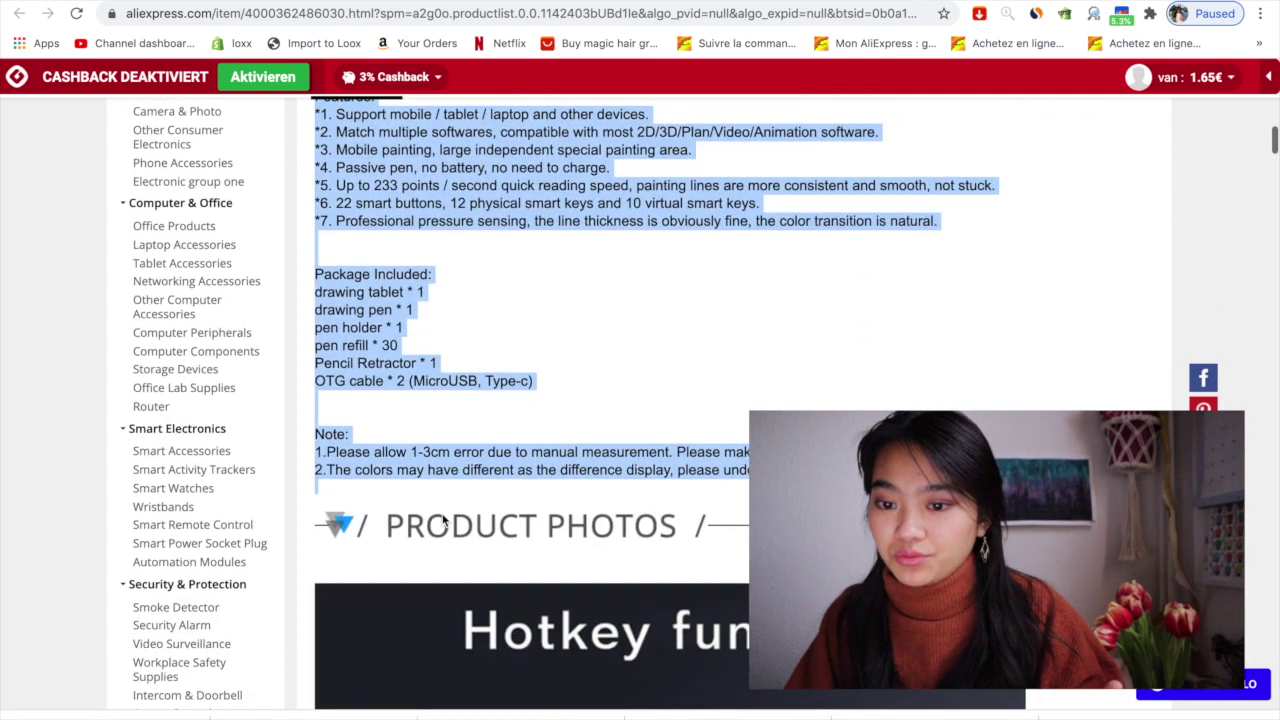
pyautogui.scroll(-20, 442, 514)
pyautogui.scroll(-15, 517, 670)
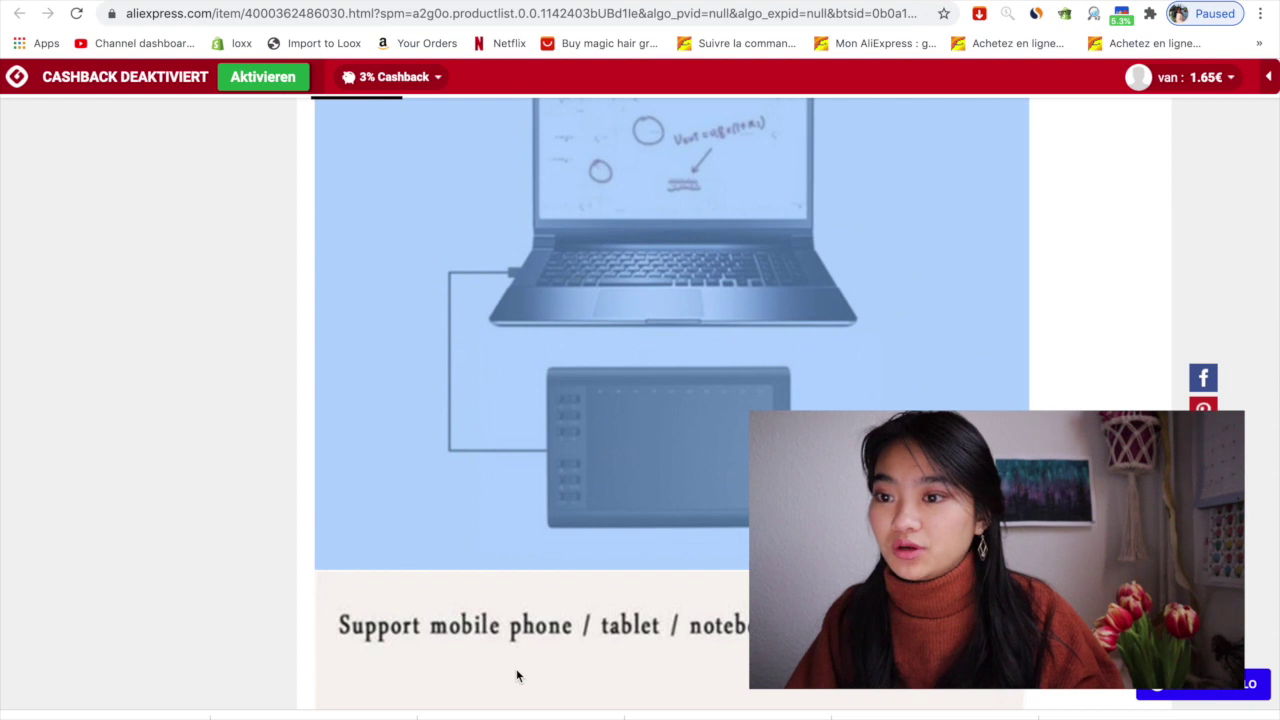
pyautogui.click(865, 5)
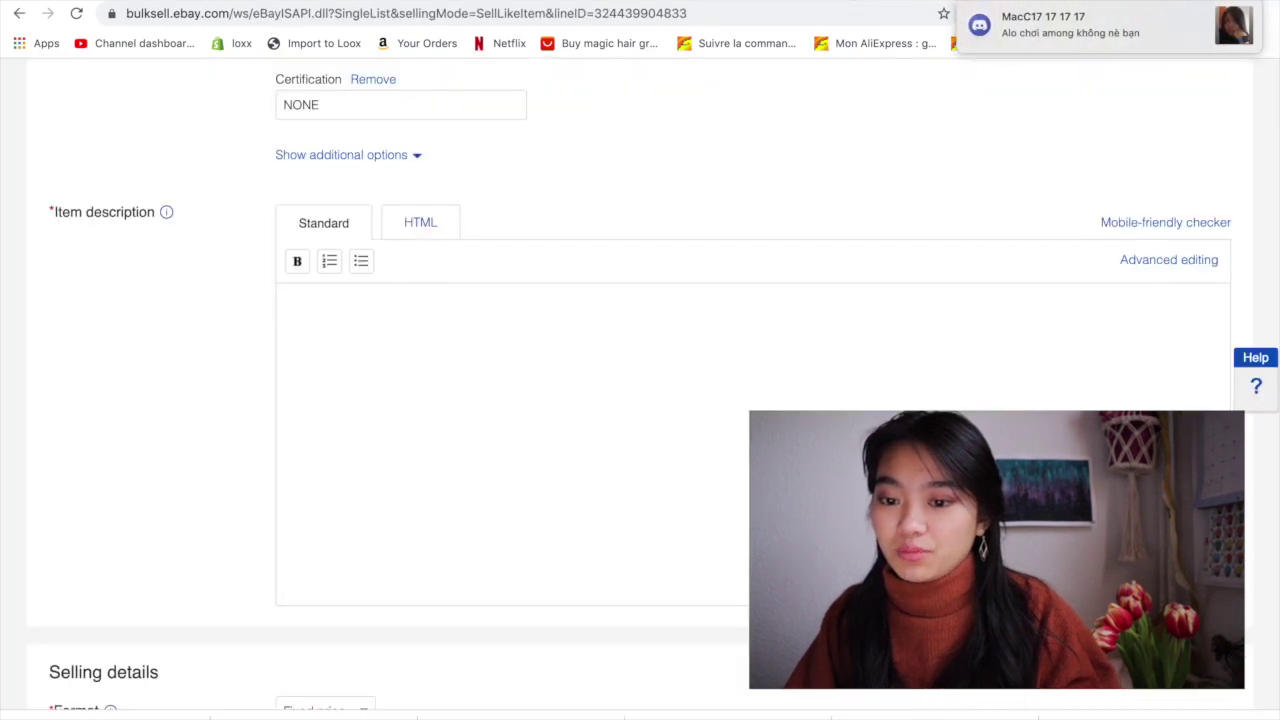
pyautogui.press('super+v')
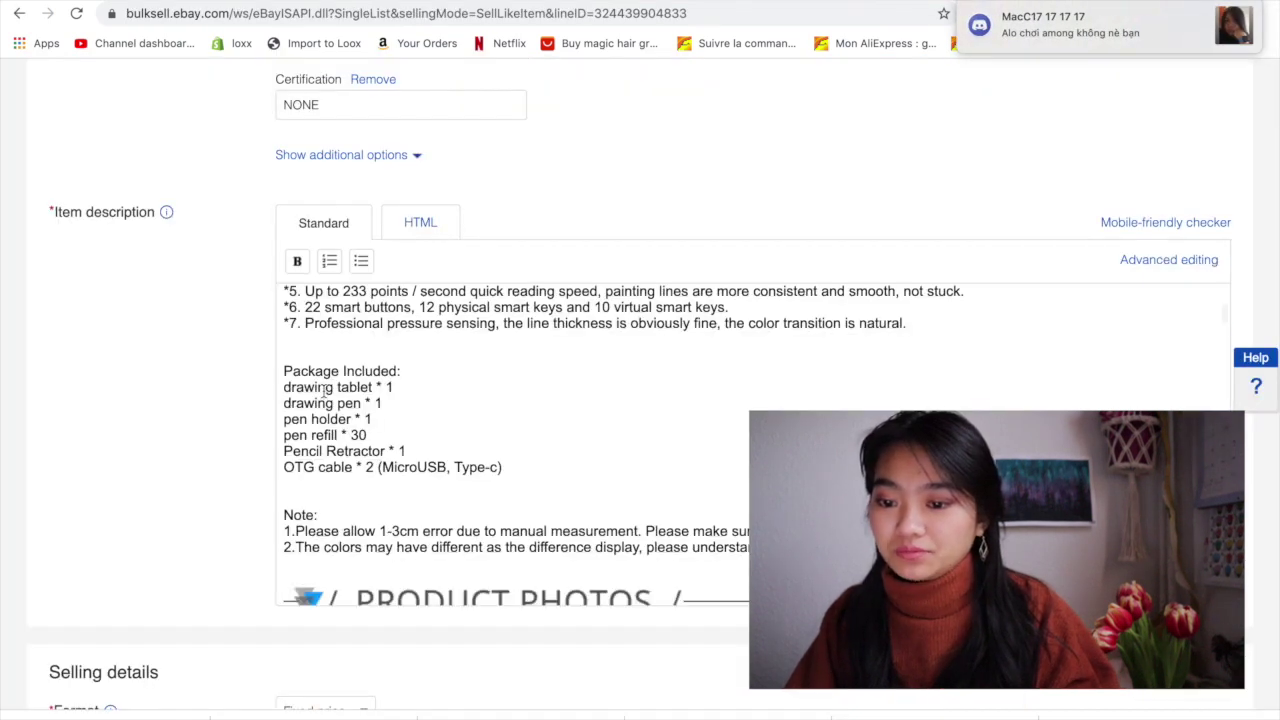
# Set the listing's Buy It Now price to 68,99.
pyautogui.scroll(-5, 157, 504)
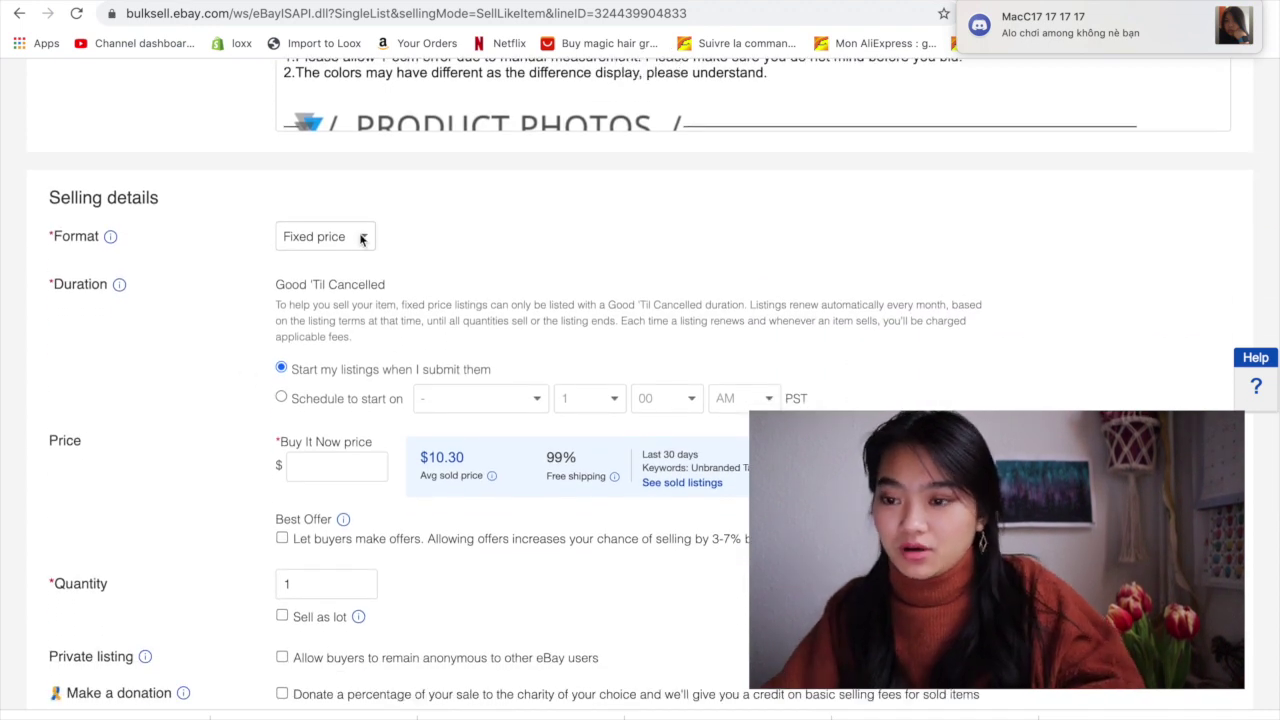
pyautogui.click(334, 468)
pyautogui.write('15')
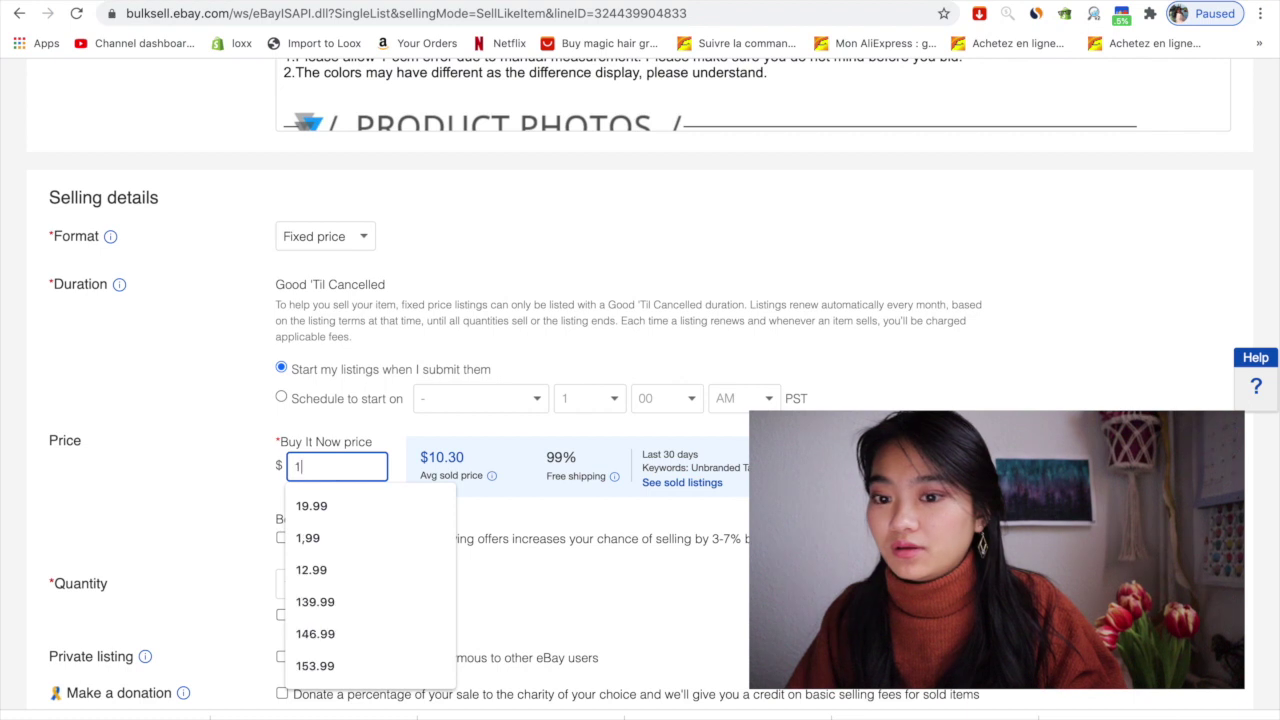
pyautogui.press('BackSpace')
pyautogui.press('BackSpace')
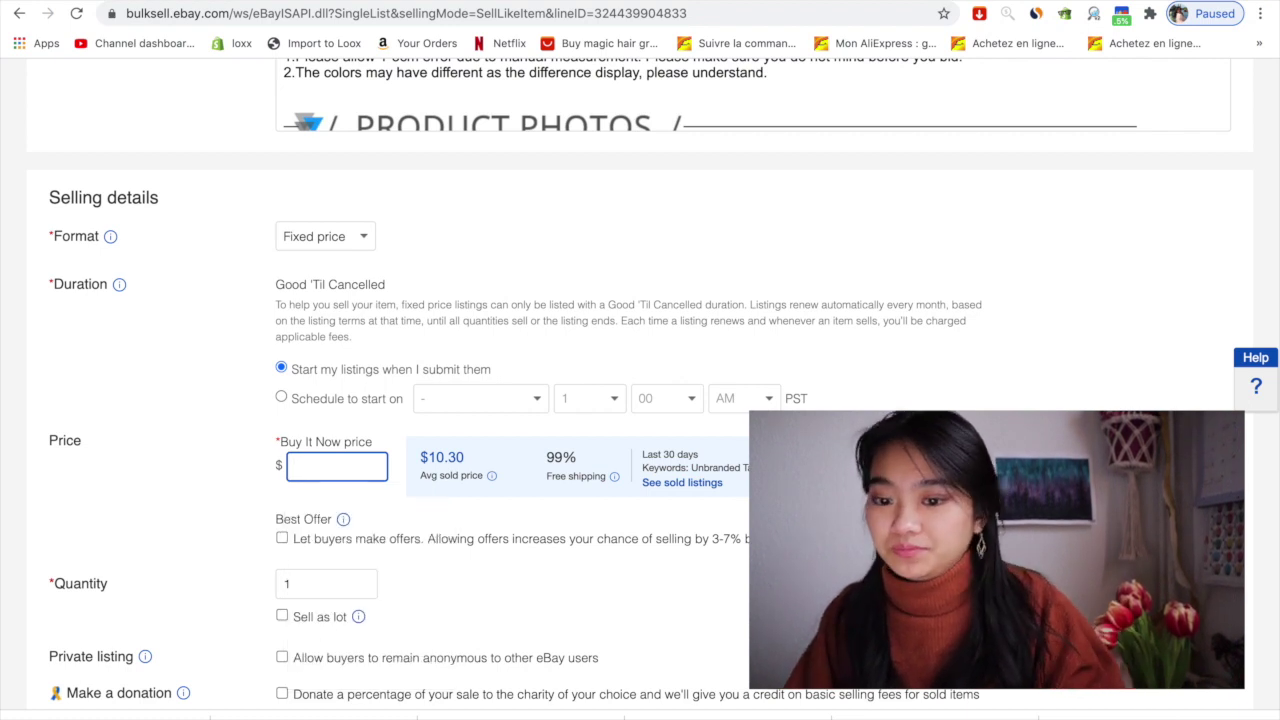
pyautogui.write('6')
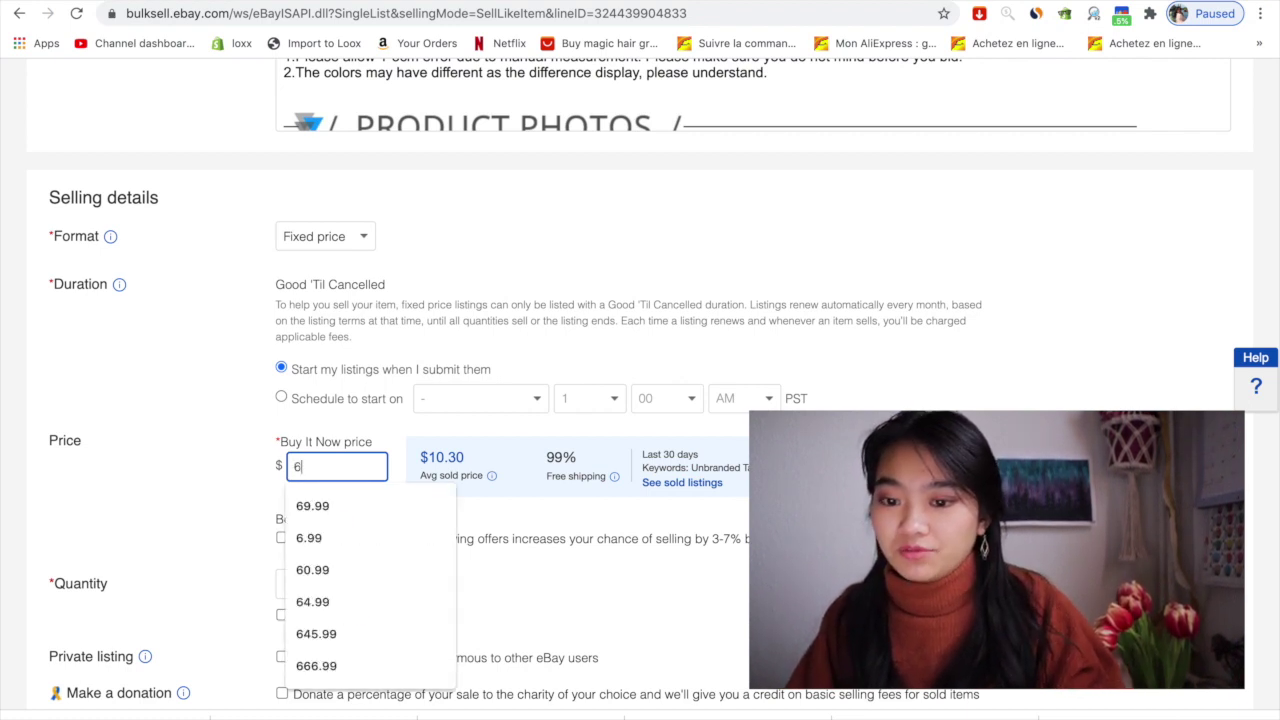
pyautogui.write('8,99')
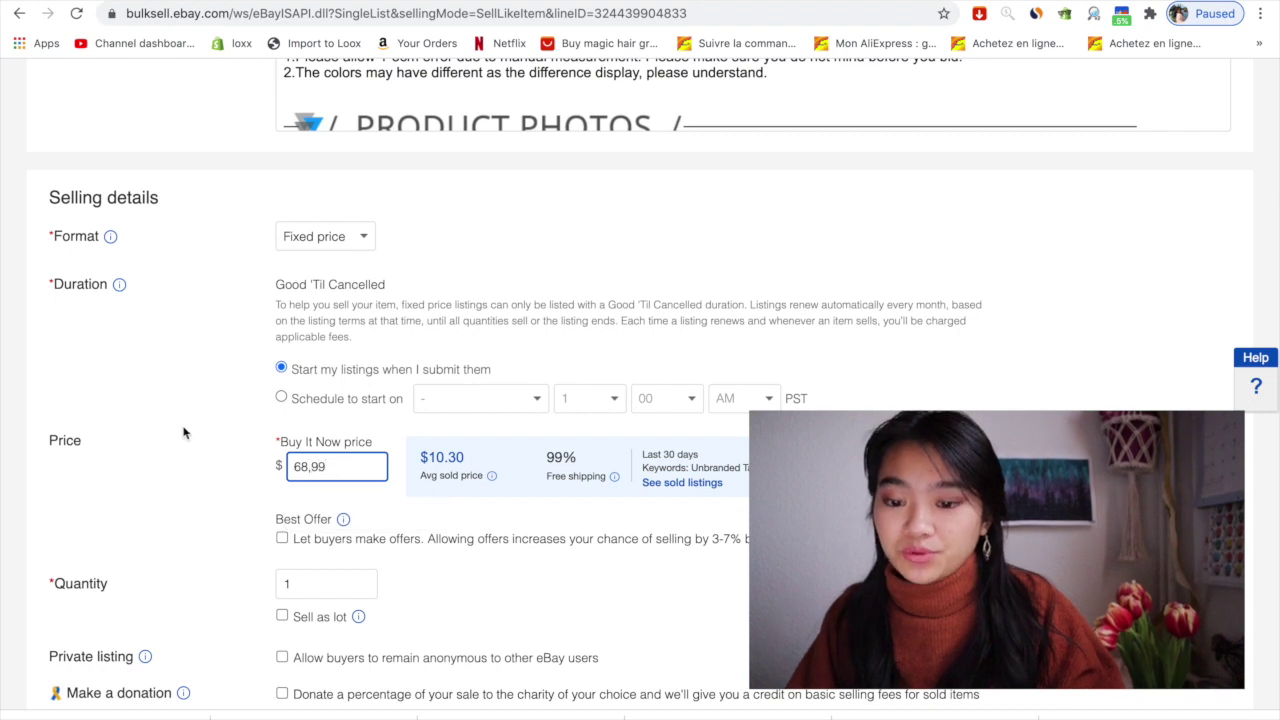
pyautogui.click(180, 433)
# Check the available listing formats and keep Fixed price.
pyautogui.scroll(-2, 237, 466)
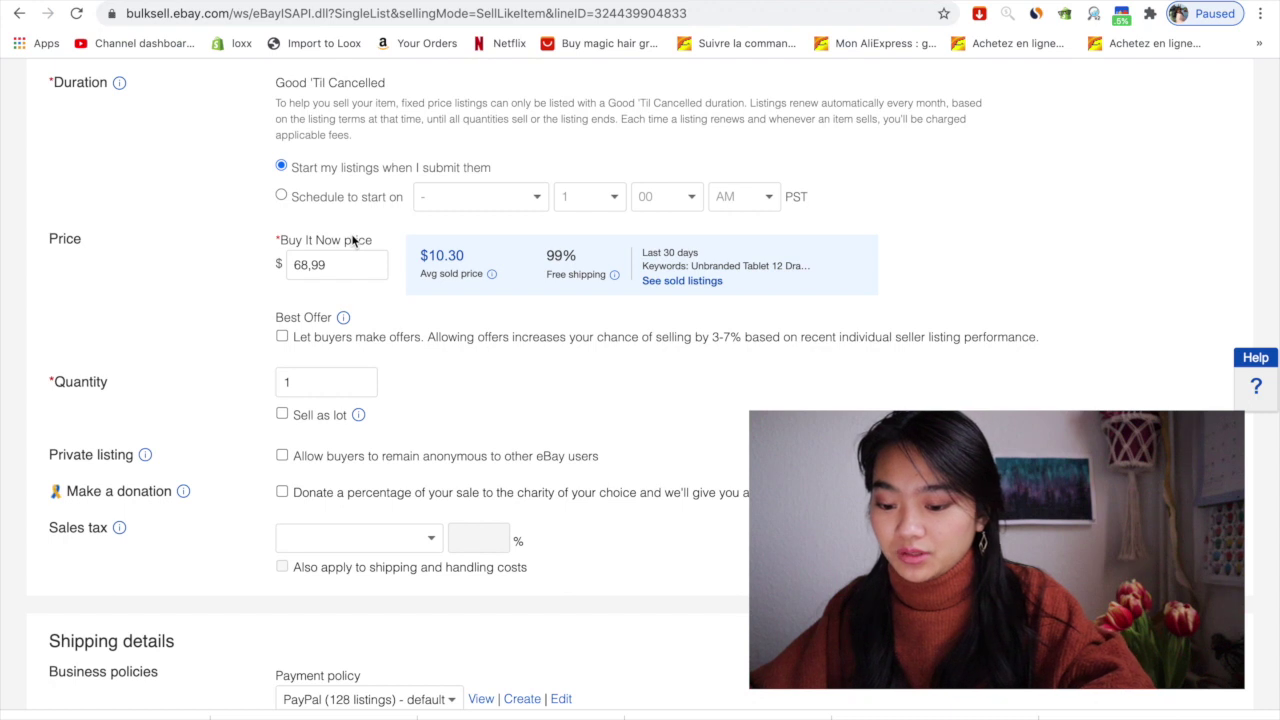
pyautogui.scroll(2, 352, 240)
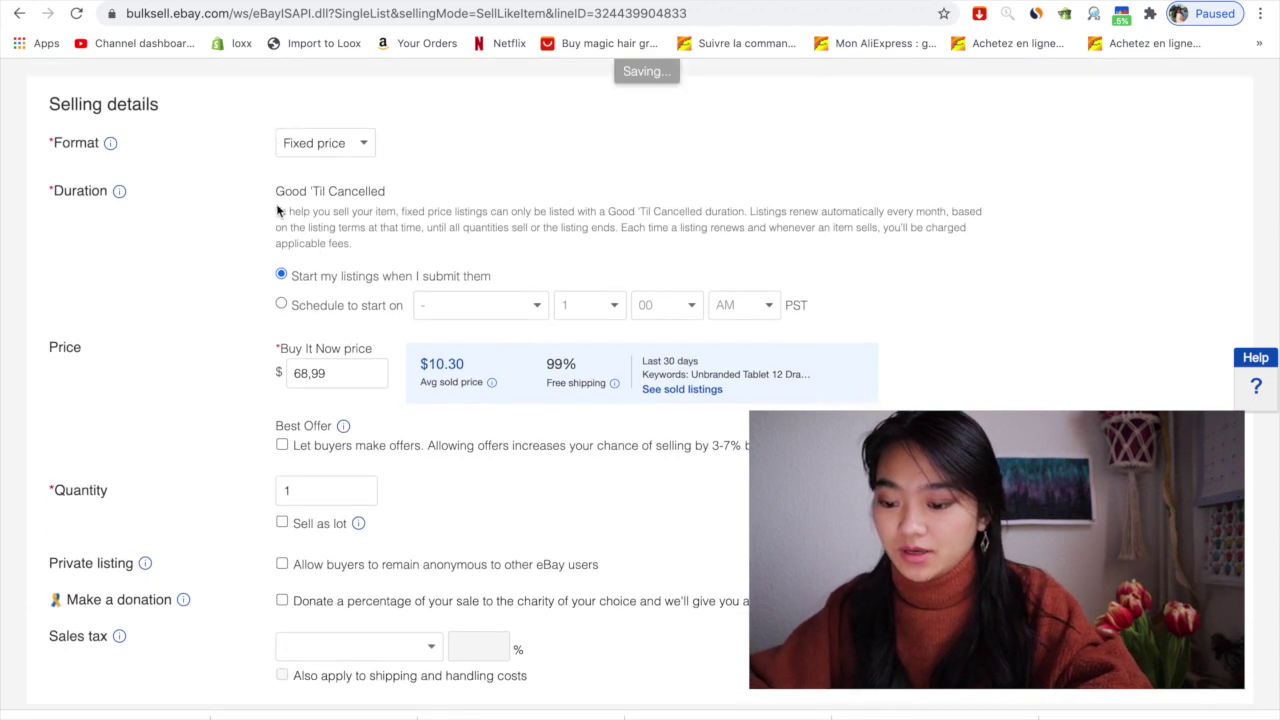
pyautogui.click(345, 143)
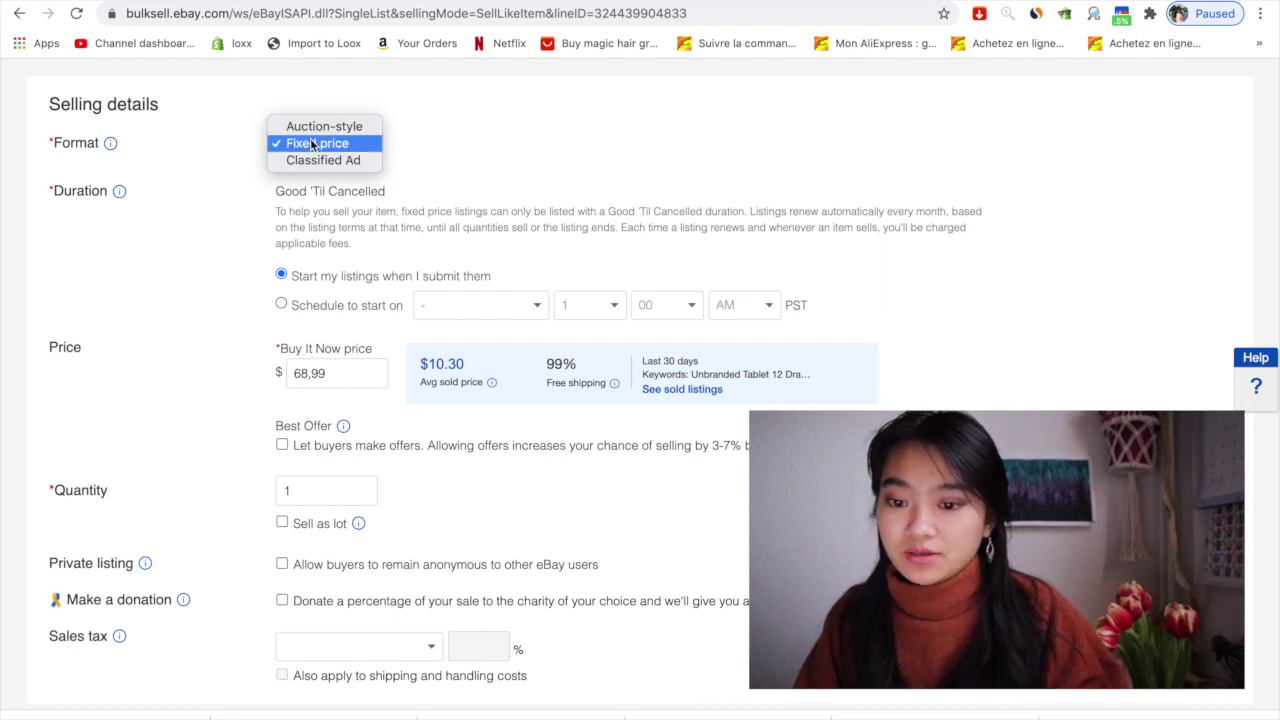
pyautogui.click(220, 437)
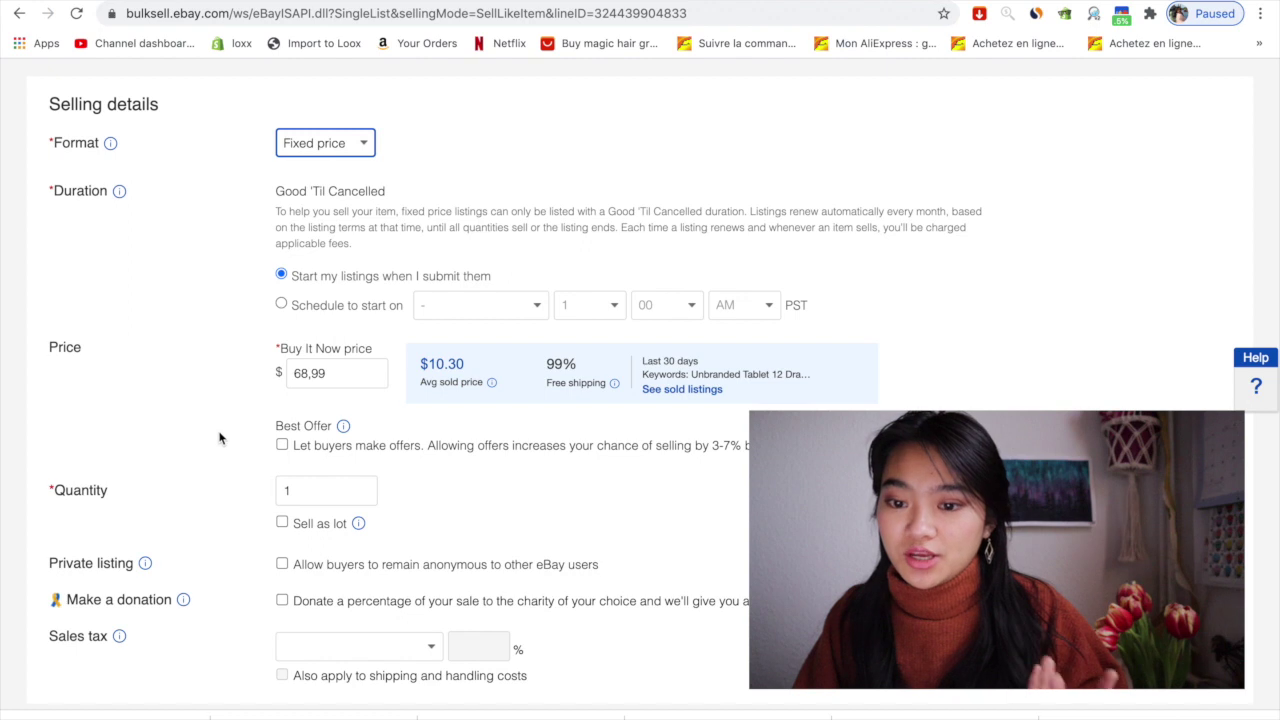
# Set the listing's shipping policy to OUTSIDE US.
pyautogui.scroll(-3, 334, 329)
pyautogui.scroll(-7, 266, 463)
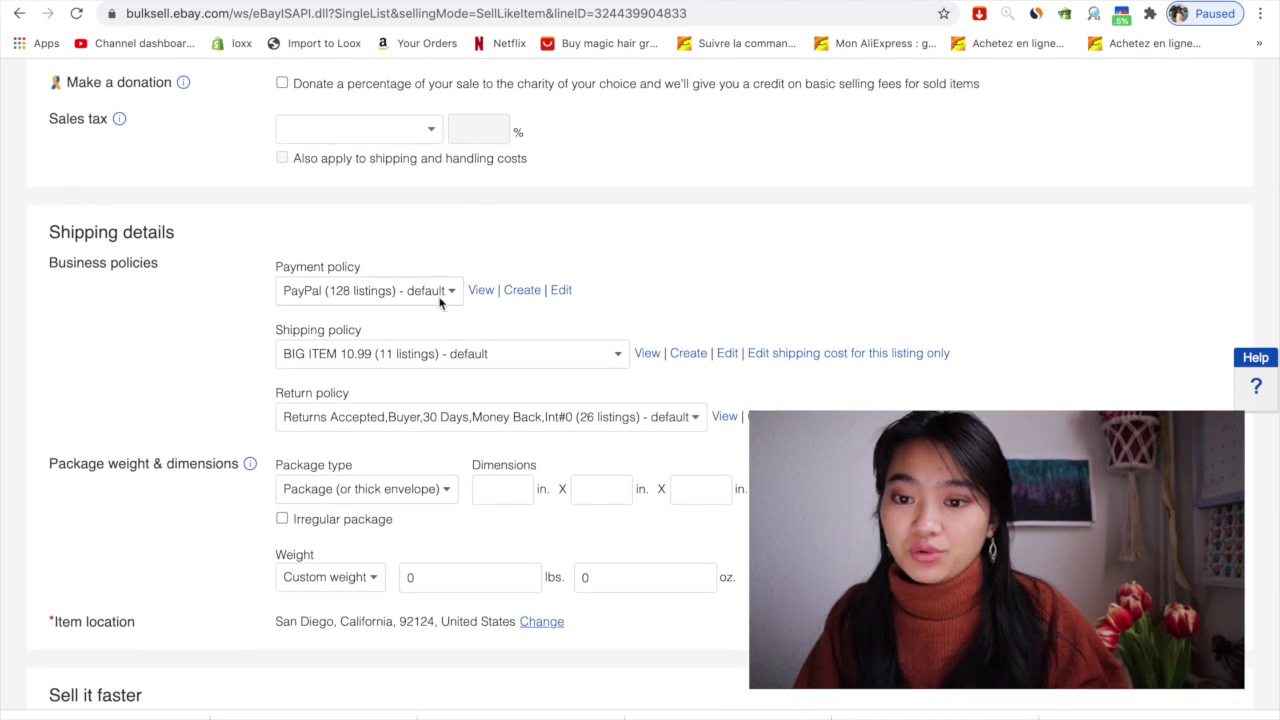
pyautogui.click(524, 353)
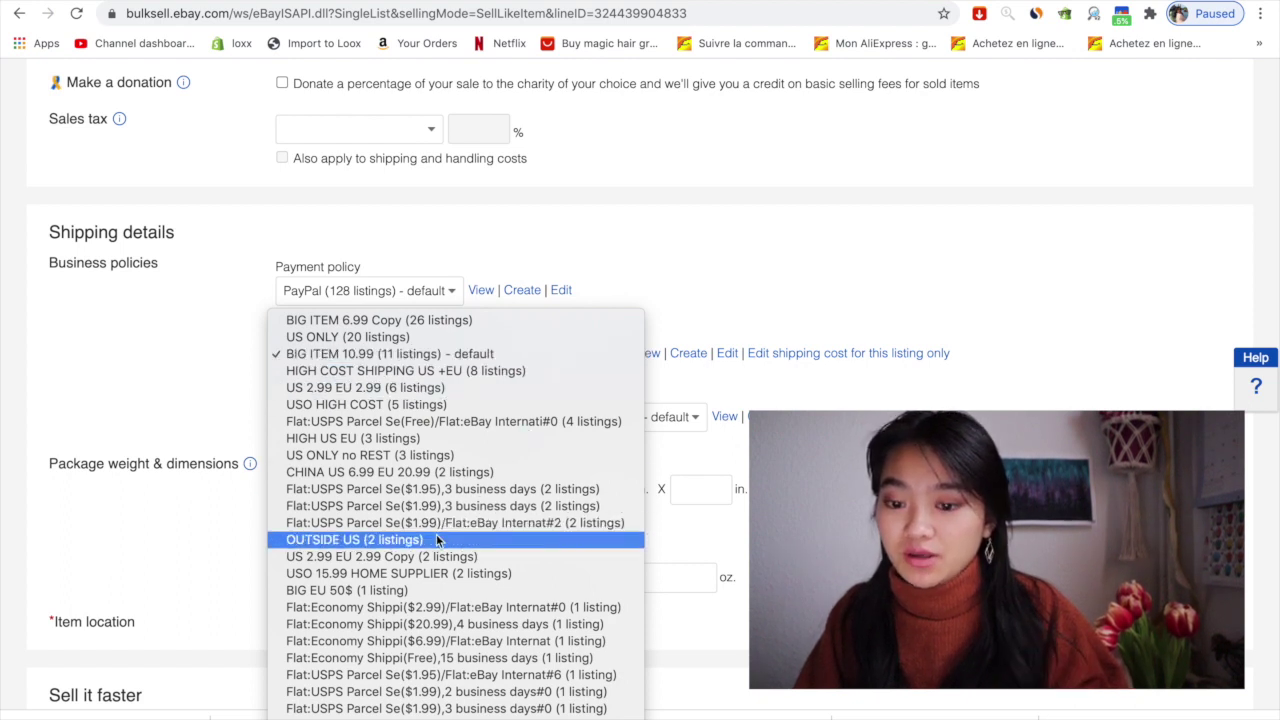
pyautogui.press('Escape')
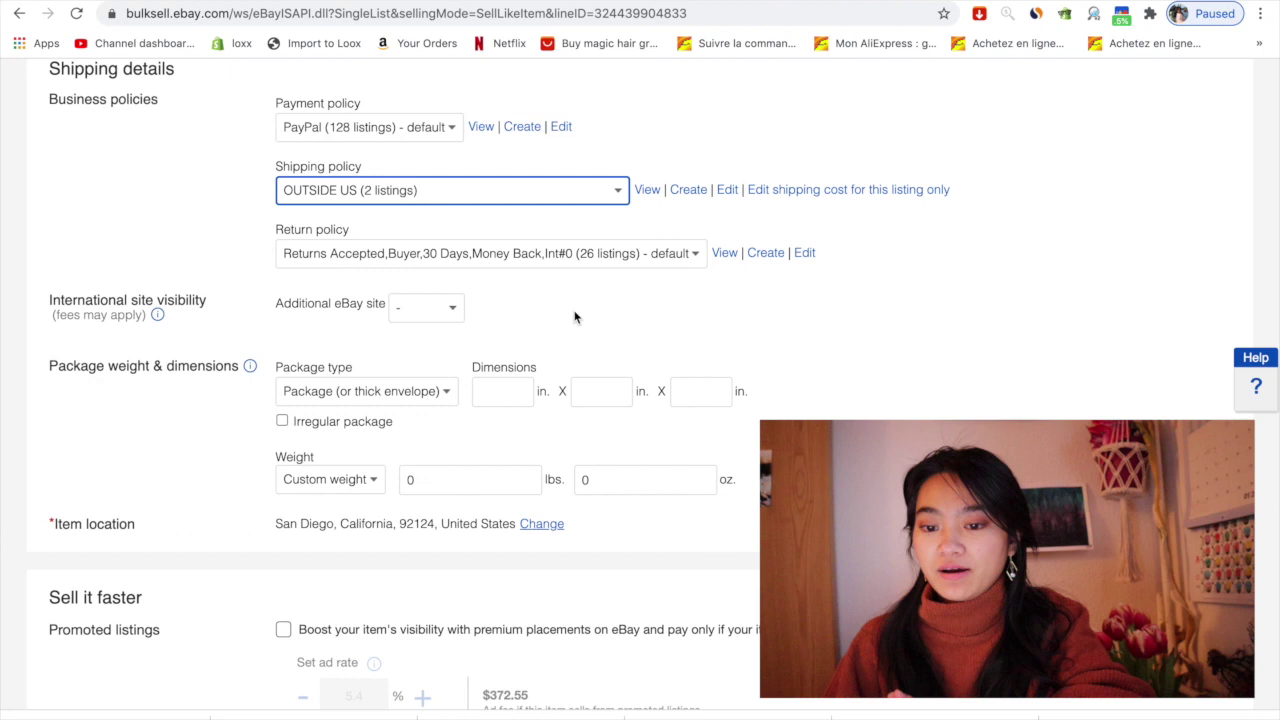
pyautogui.scroll(-1, 496, 463)
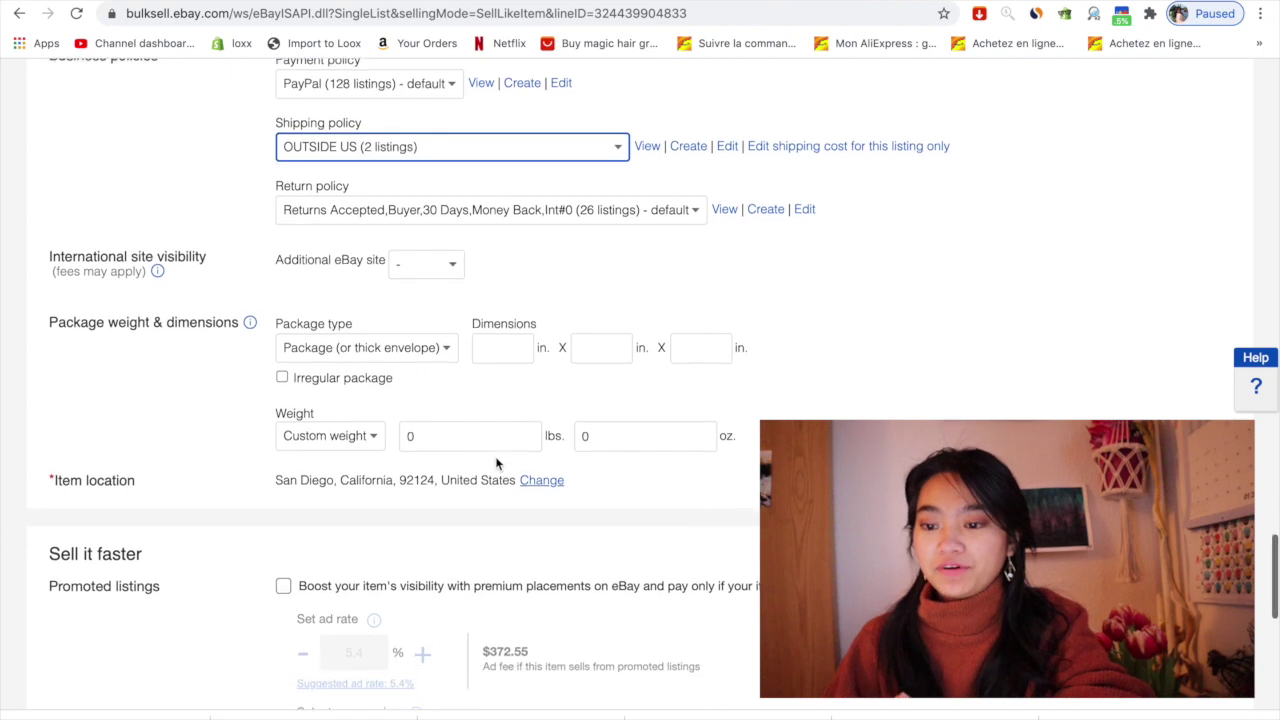
pyautogui.scroll(3, 496, 463)
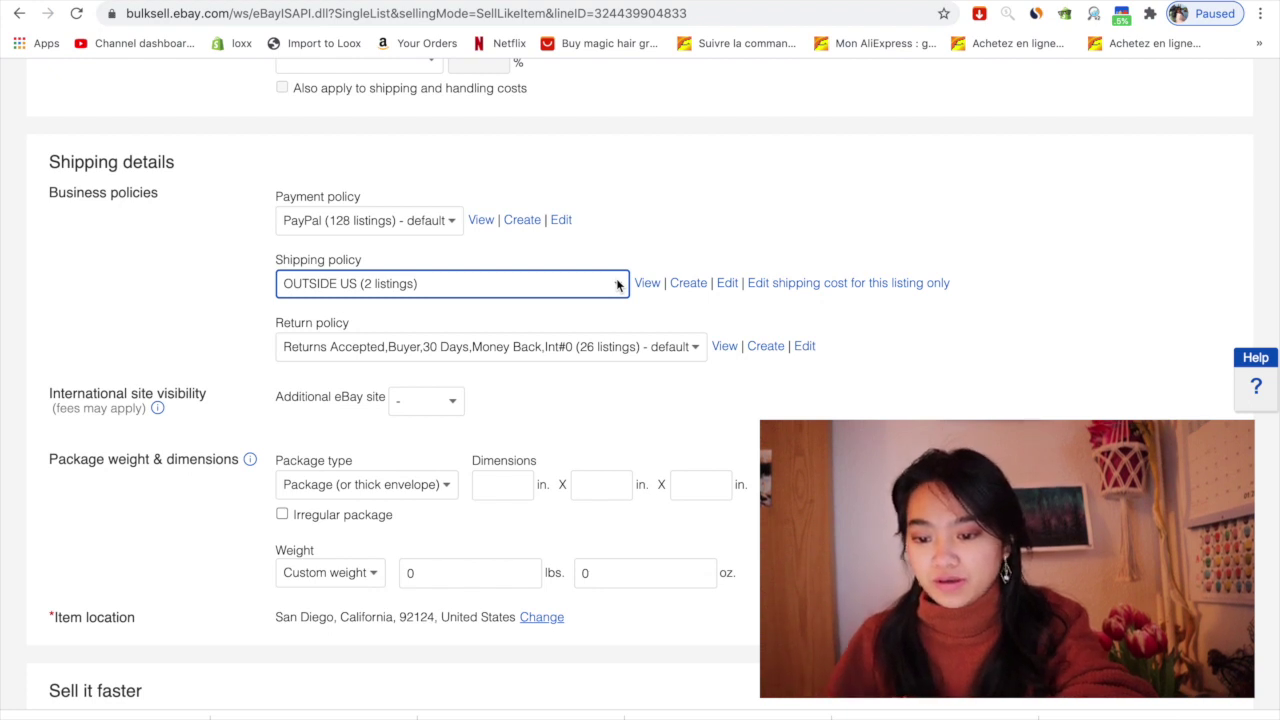
# Open the listing's item location for editing.
pyautogui.scroll(-2, 540, 300)
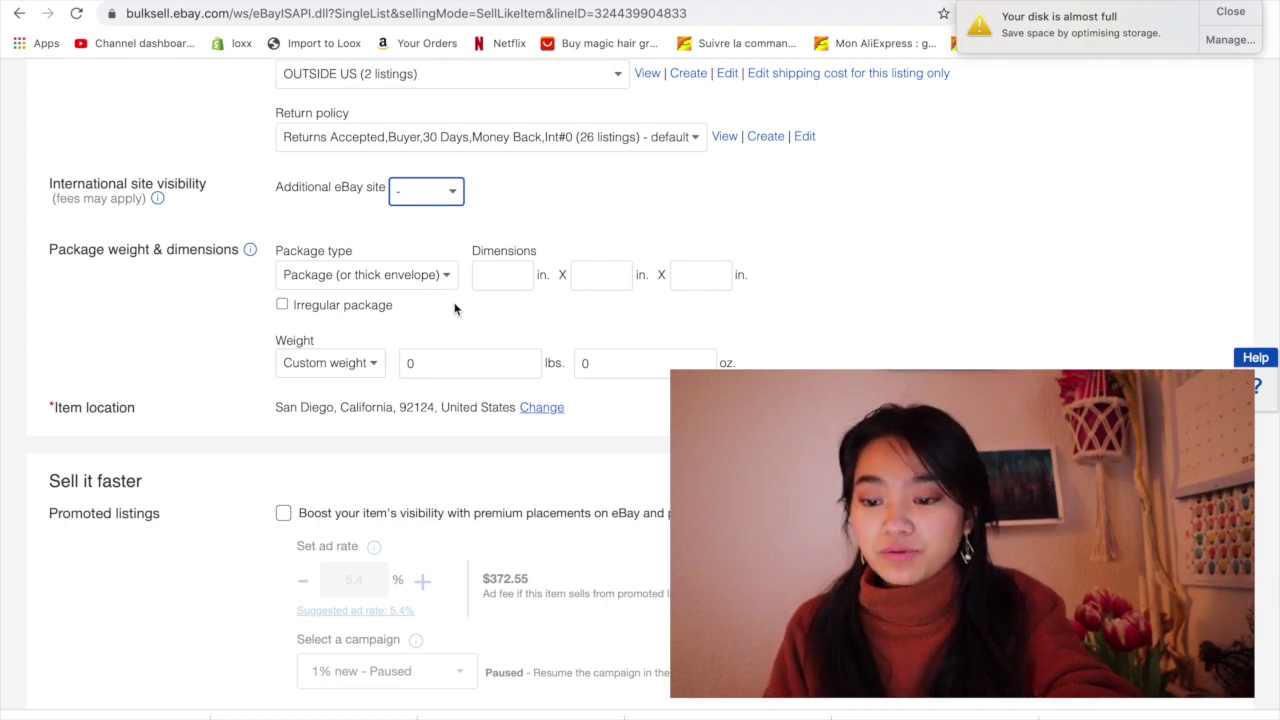
pyautogui.click(538, 408)
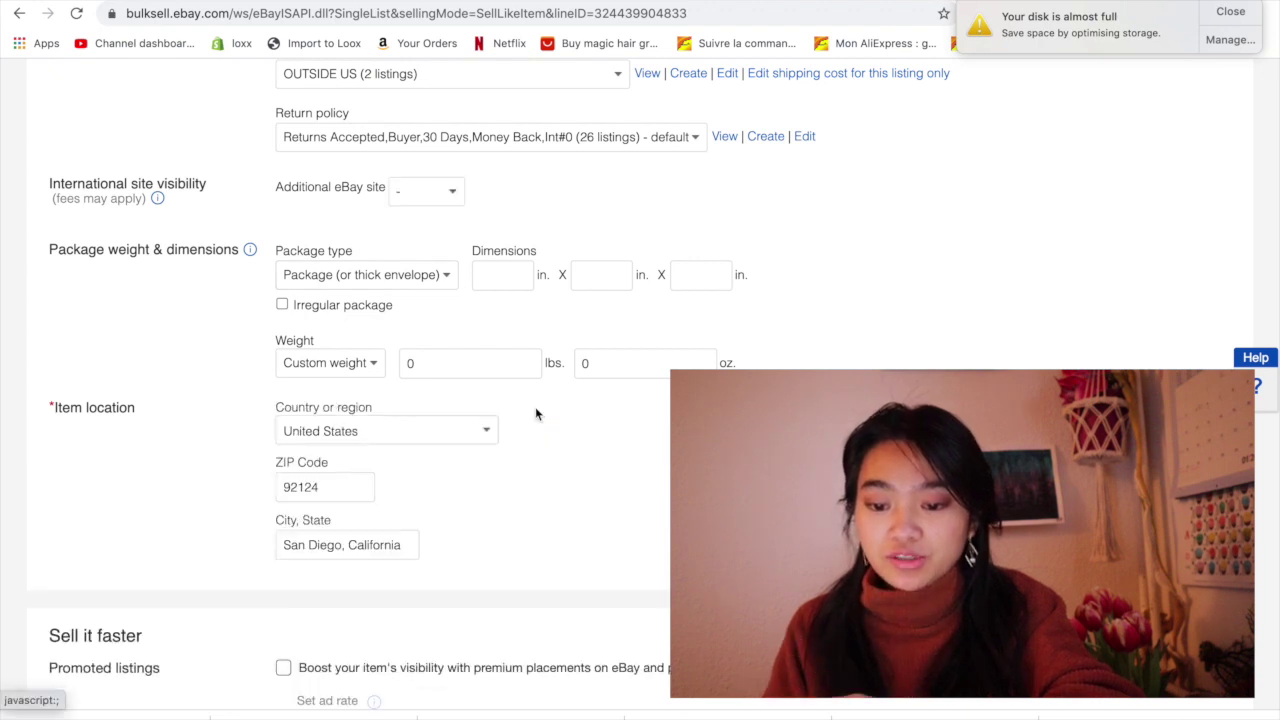
pyautogui.click(436, 438)
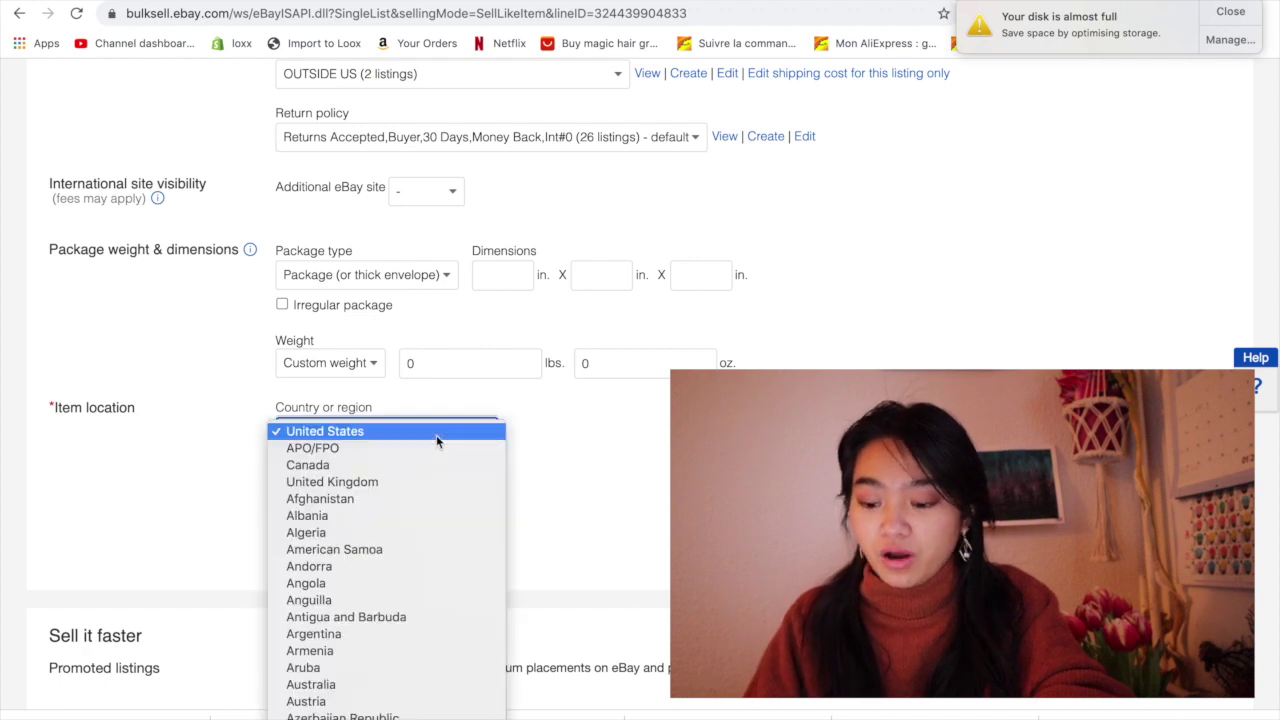
pyautogui.scroll(-5, 400, 443)
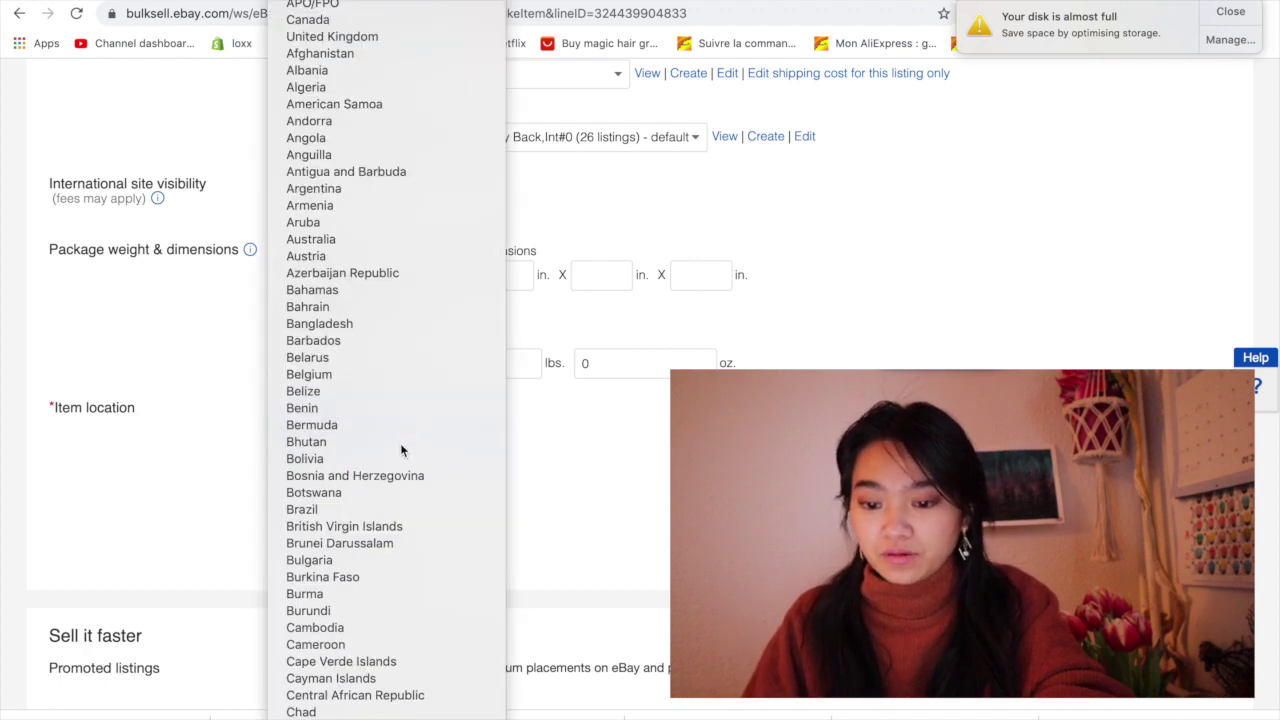
pyautogui.scroll(-1, 400, 443)
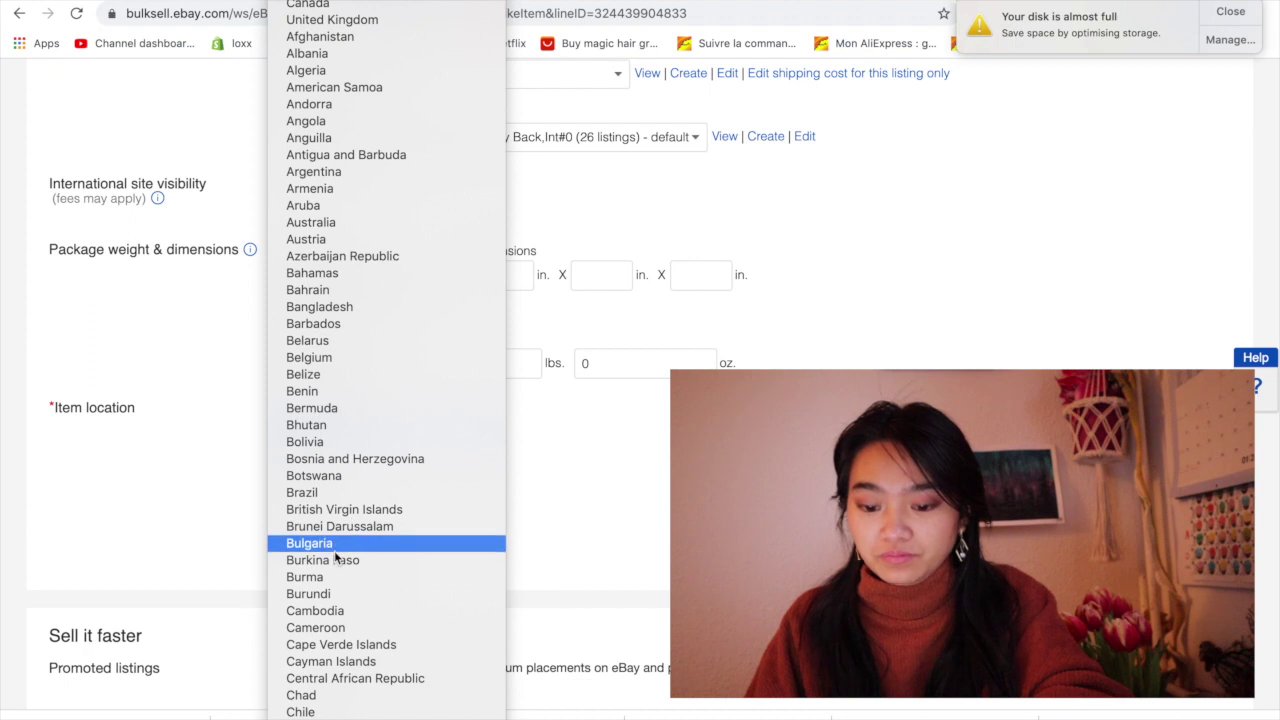
pyautogui.click(583, 465)
pyautogui.click(372, 432)
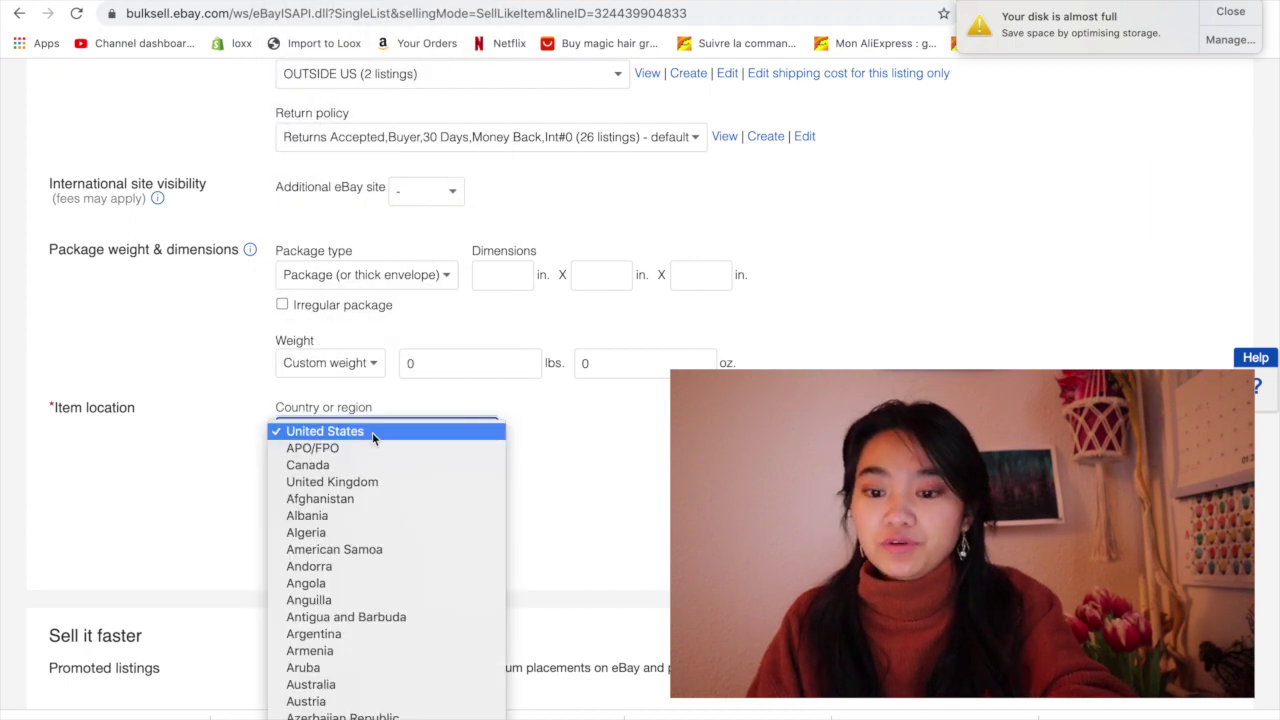
pyautogui.scroll(-10, 372, 436)
pyautogui.write('hong')
pyautogui.press('Return')
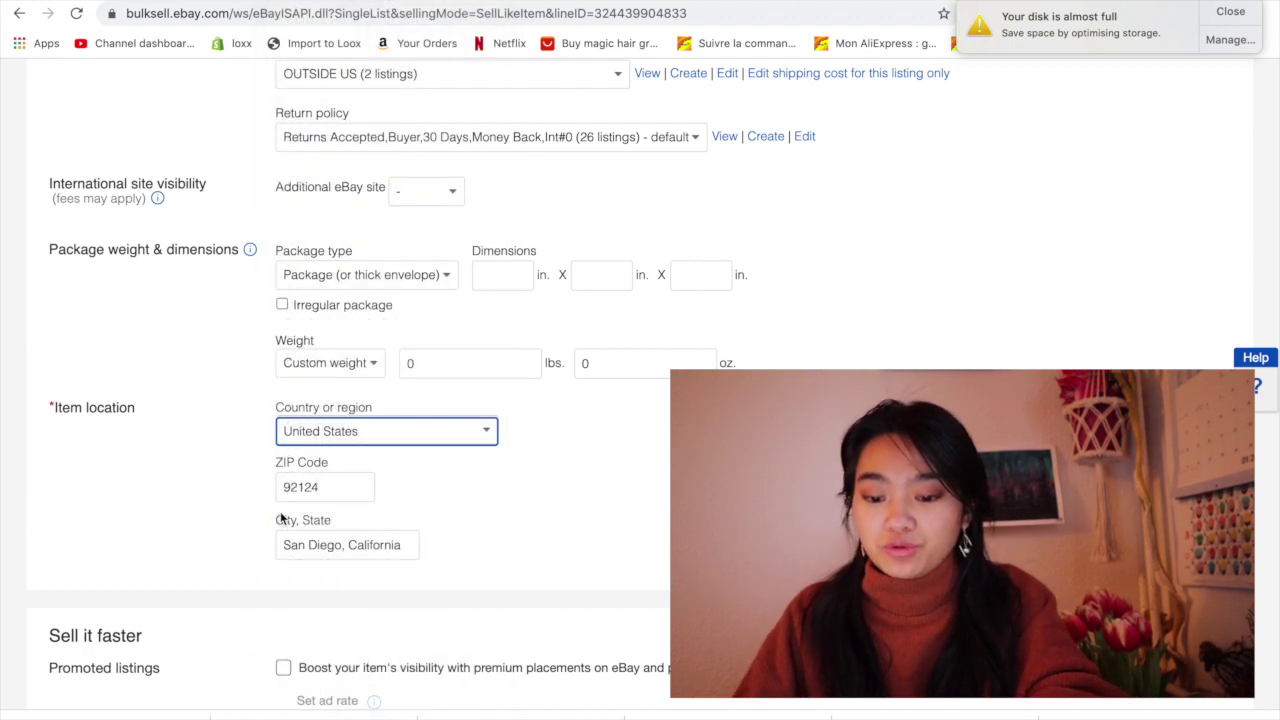
# Set the item location's country or region to China.
pyautogui.click(425, 440)
pyautogui.write('china')
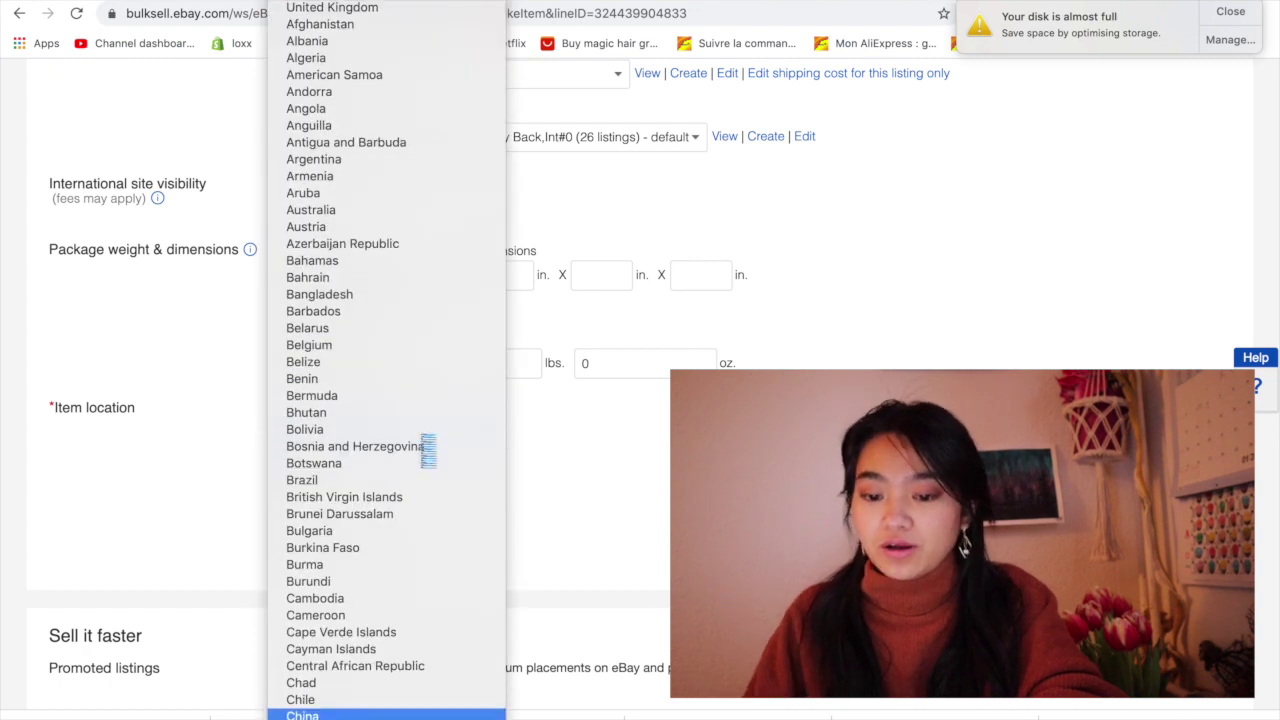
pyautogui.click(343, 714)
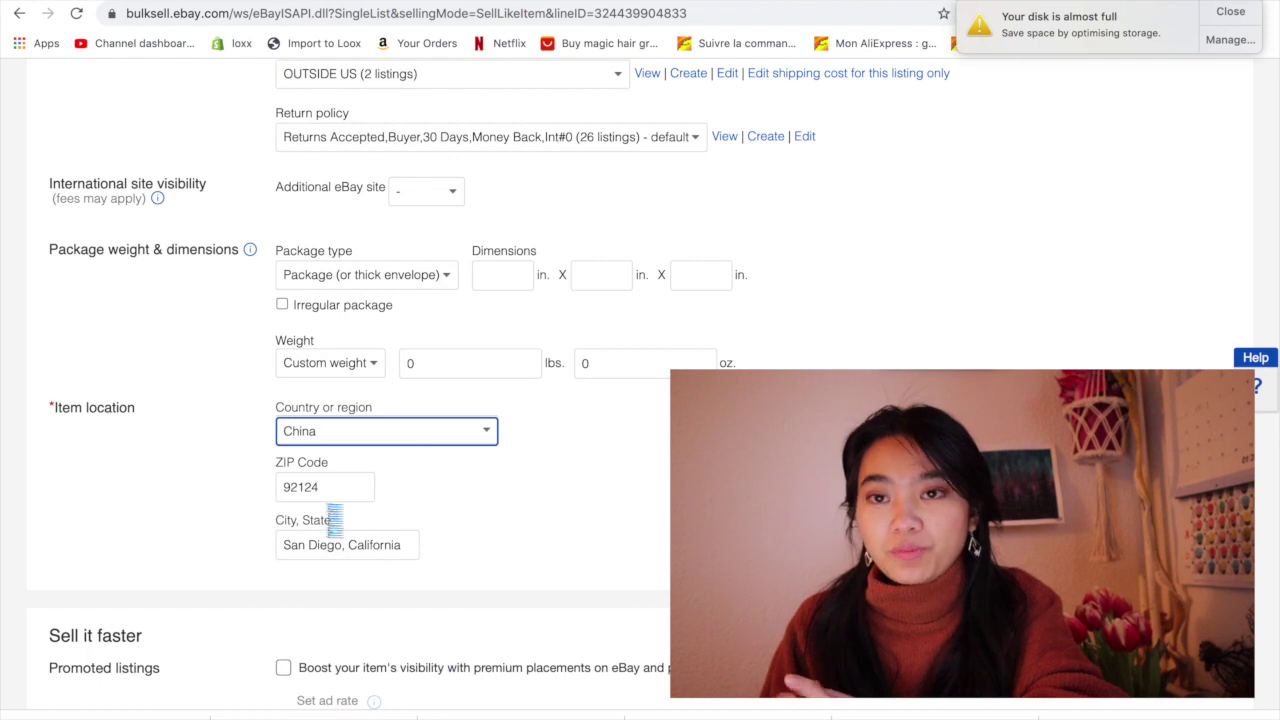
# Clear the item location's ZIP code and replace the city and state with Shanghai.
pyautogui.doubleClick(334, 488)
pyautogui.press('BackSpace')
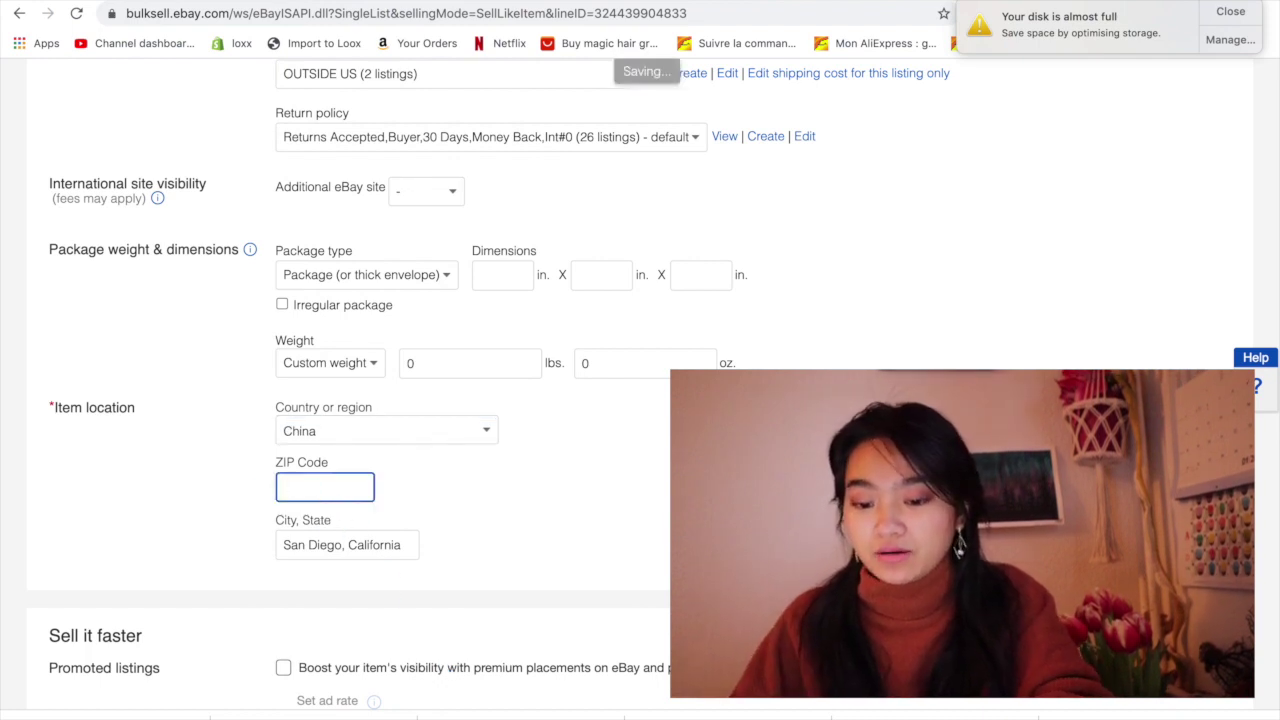
pyautogui.click(400, 545)
pyautogui.tripleClick(400, 545)
pyautogui.press('BackSpace')
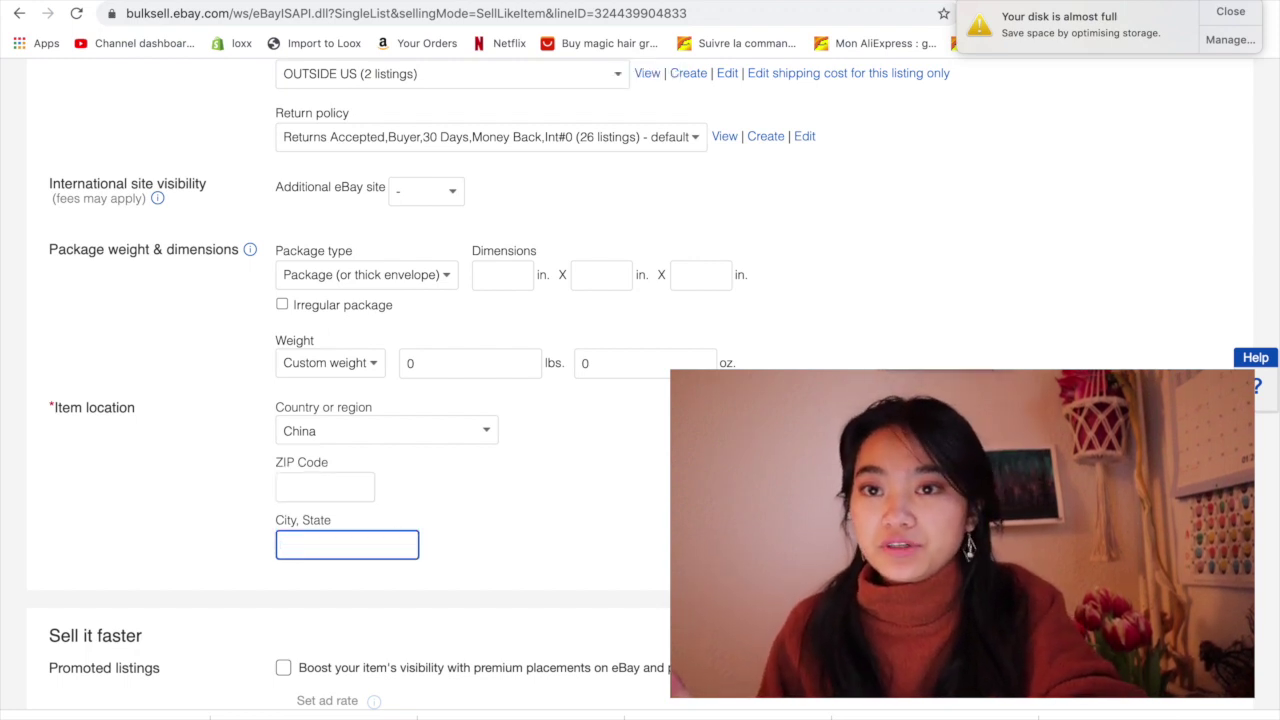
pyautogui.write('Shanghai')
pyautogui.click(311, 588)
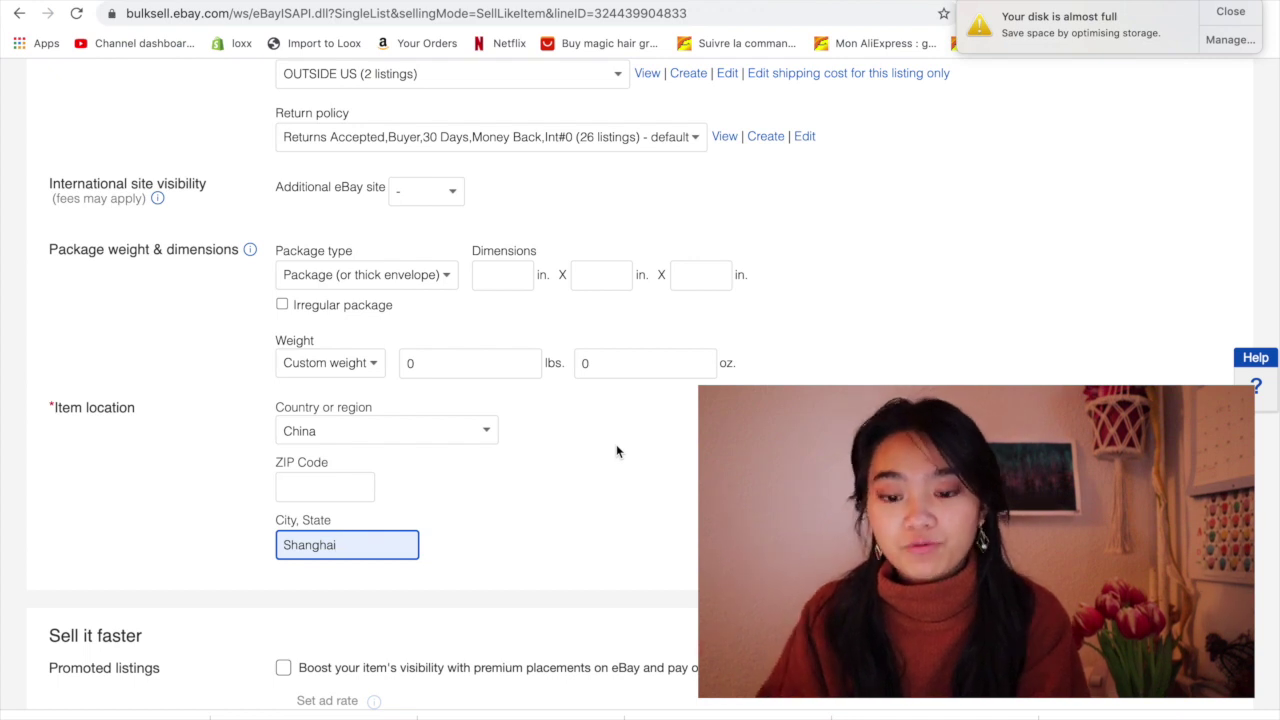
# Enable volume pricing so that buyers get a discount when purchasing more than one item.
pyautogui.scroll(-1, 616, 451)
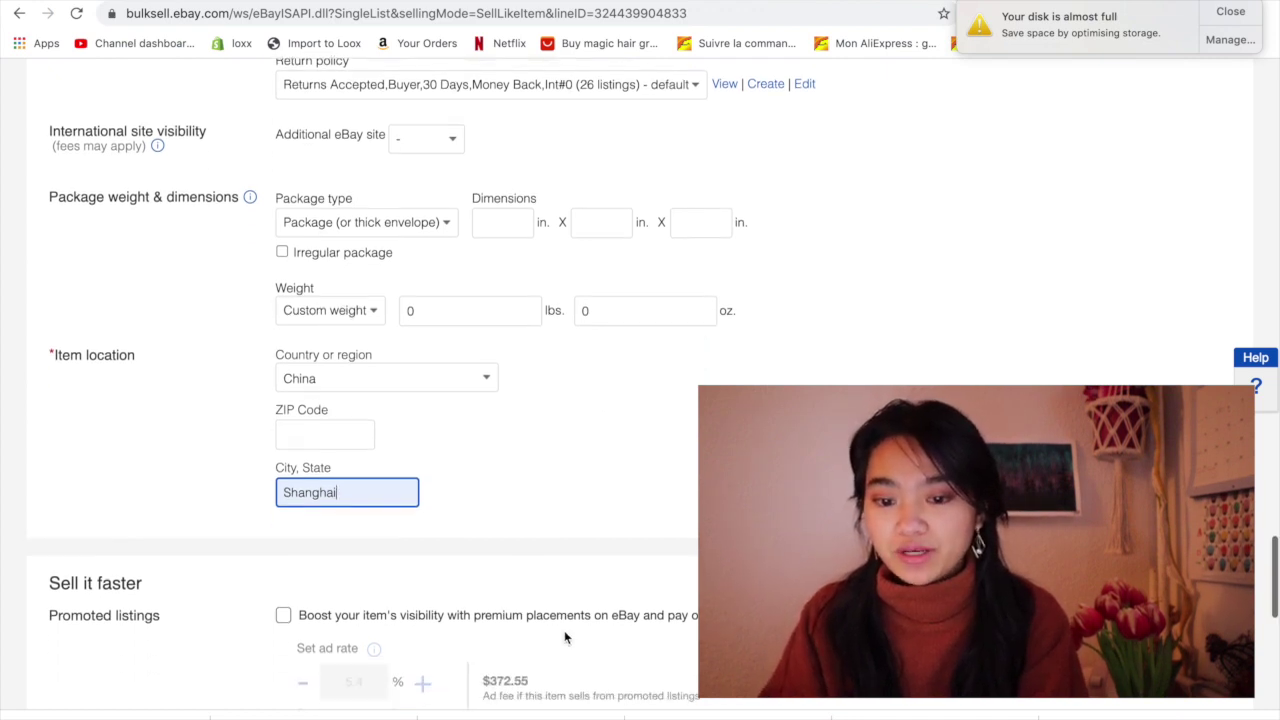
pyautogui.scroll(-3, 494, 446)
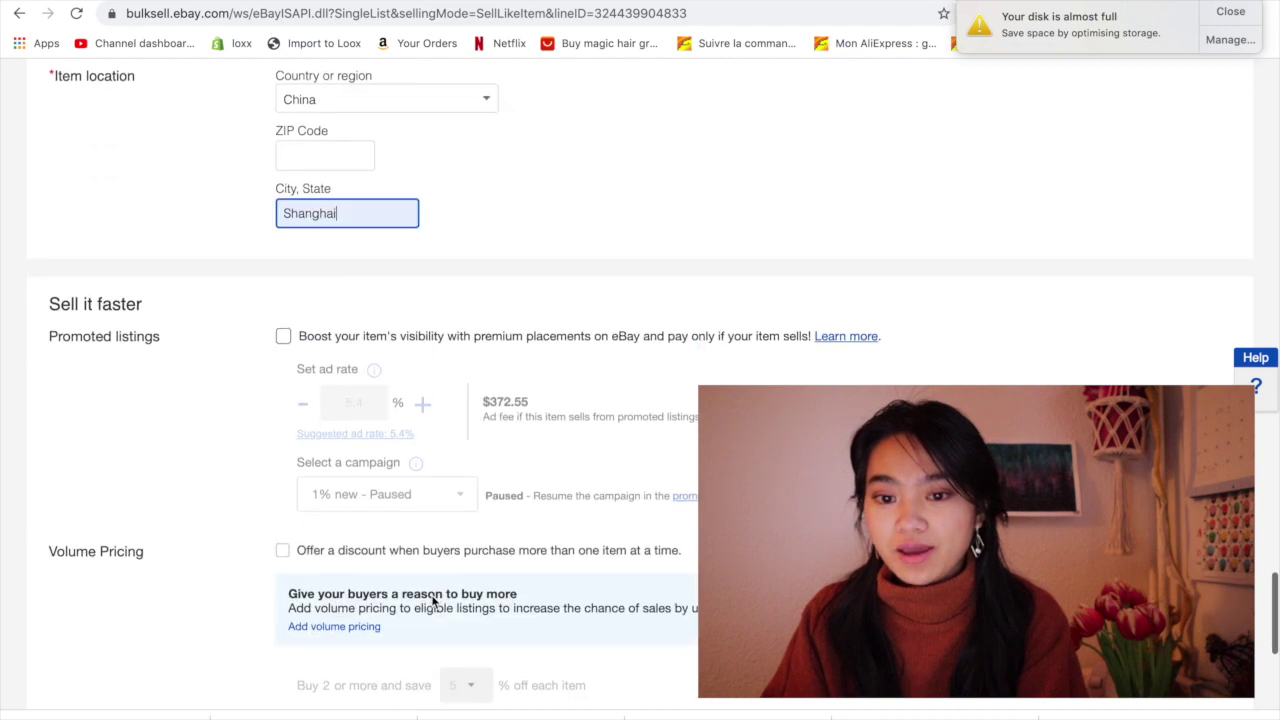
pyautogui.scroll(-3, 432, 398)
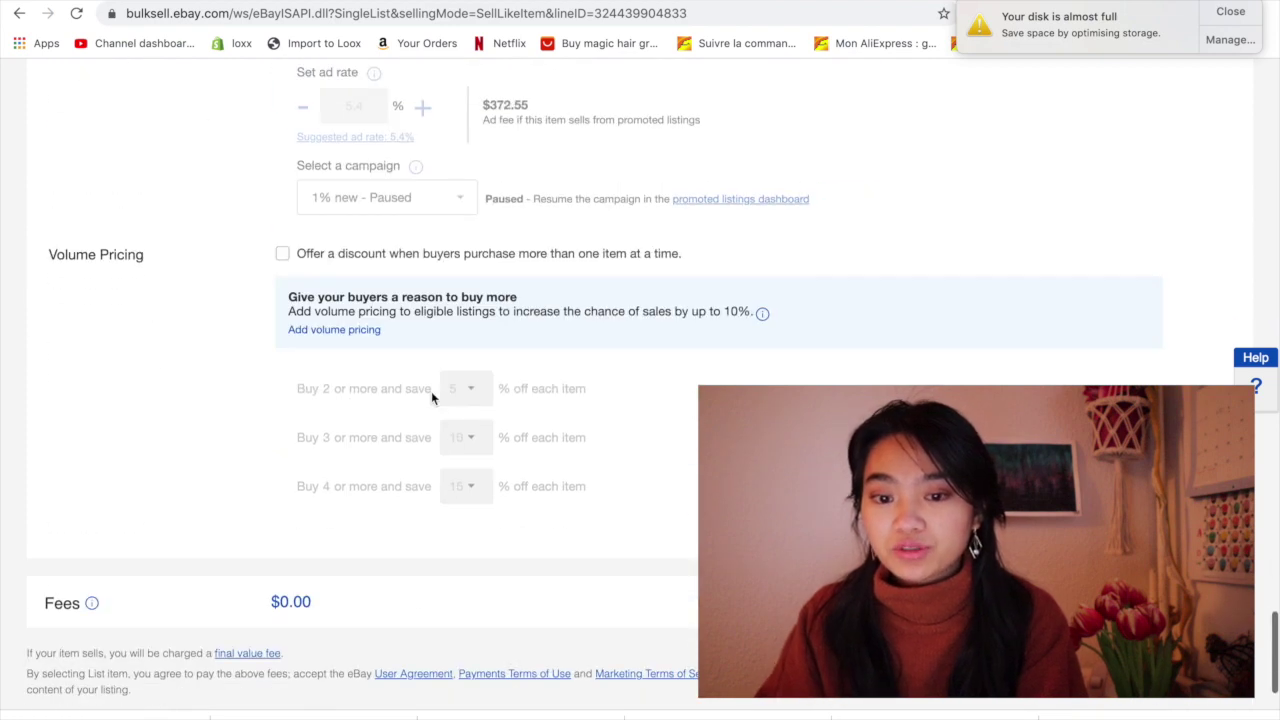
pyautogui.scroll(1, 432, 398)
pyautogui.scroll(1, 280, 151)
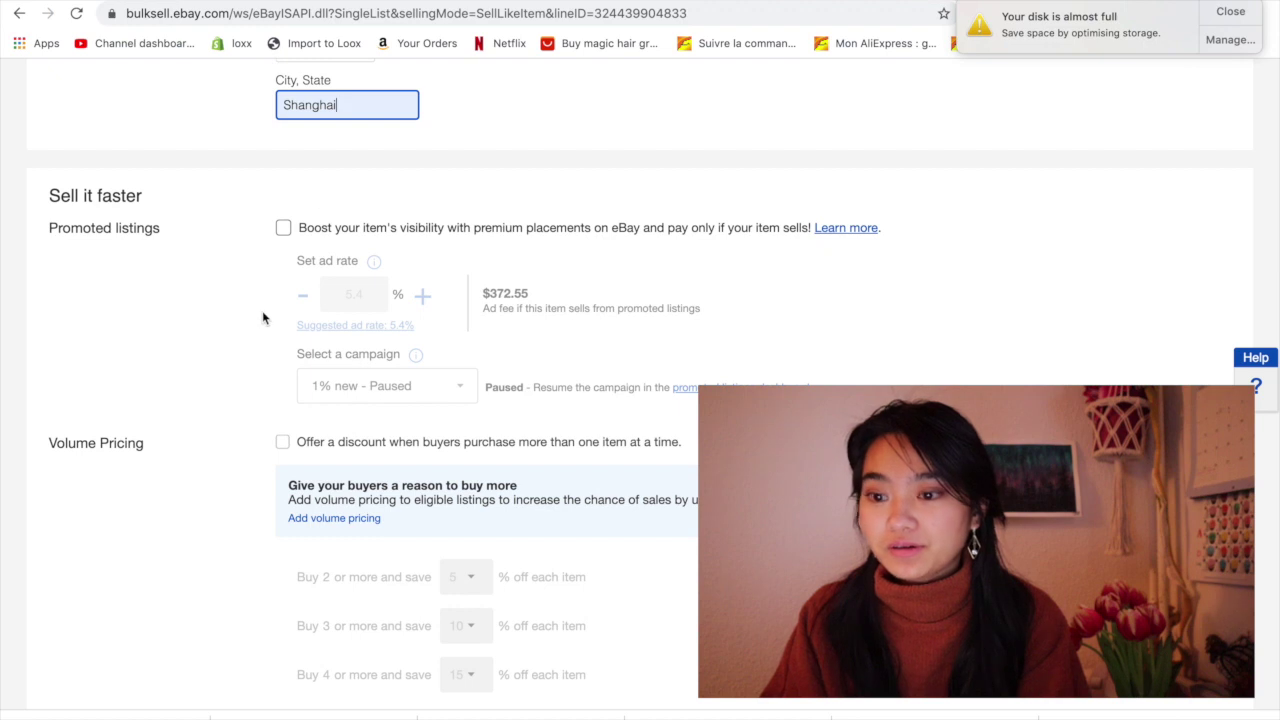
pyautogui.click(283, 442)
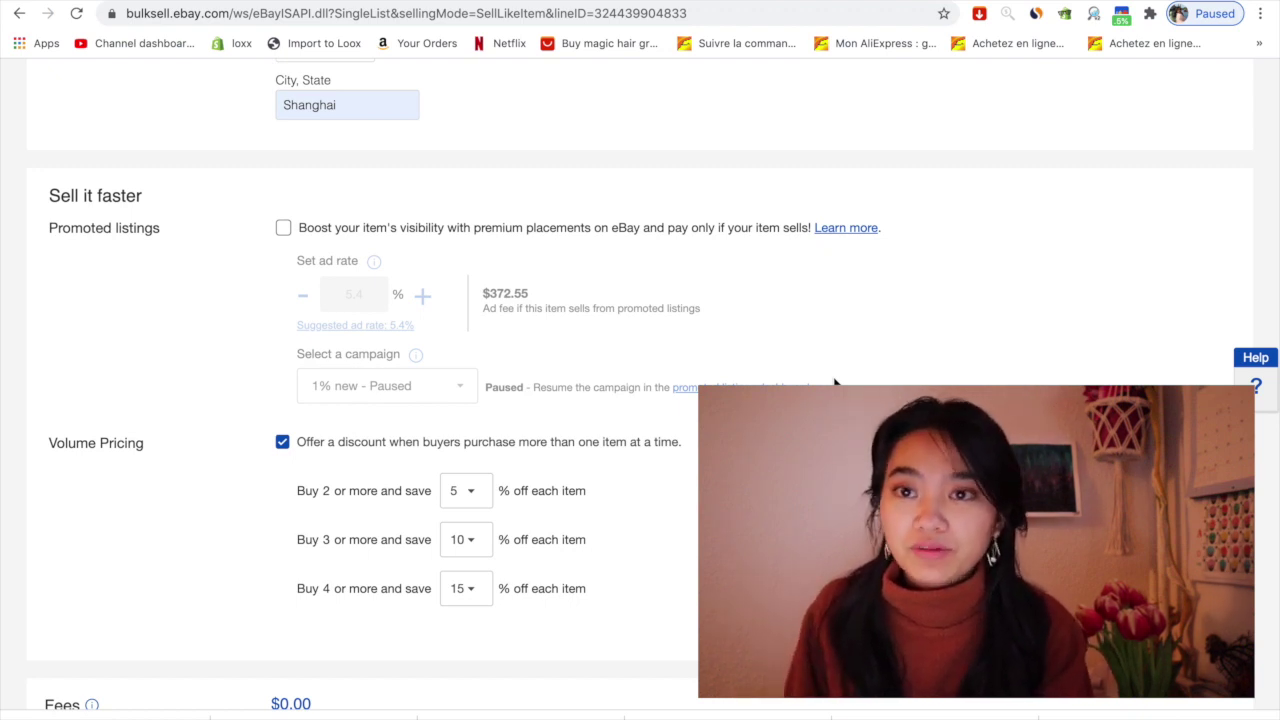
# Set the volume discounts to 5% for 2 or more items, 10% for 3 or more and 15% for 4 or more.
pyautogui.click(472, 490)
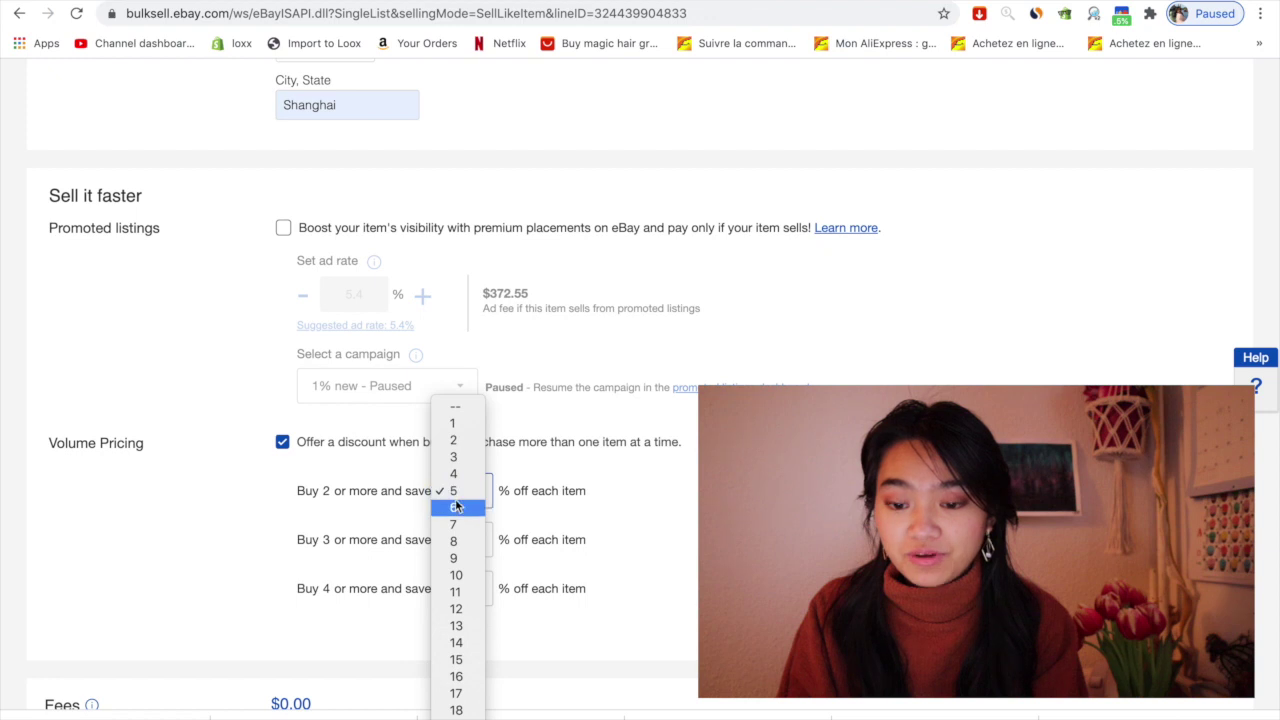
pyautogui.press('Escape')
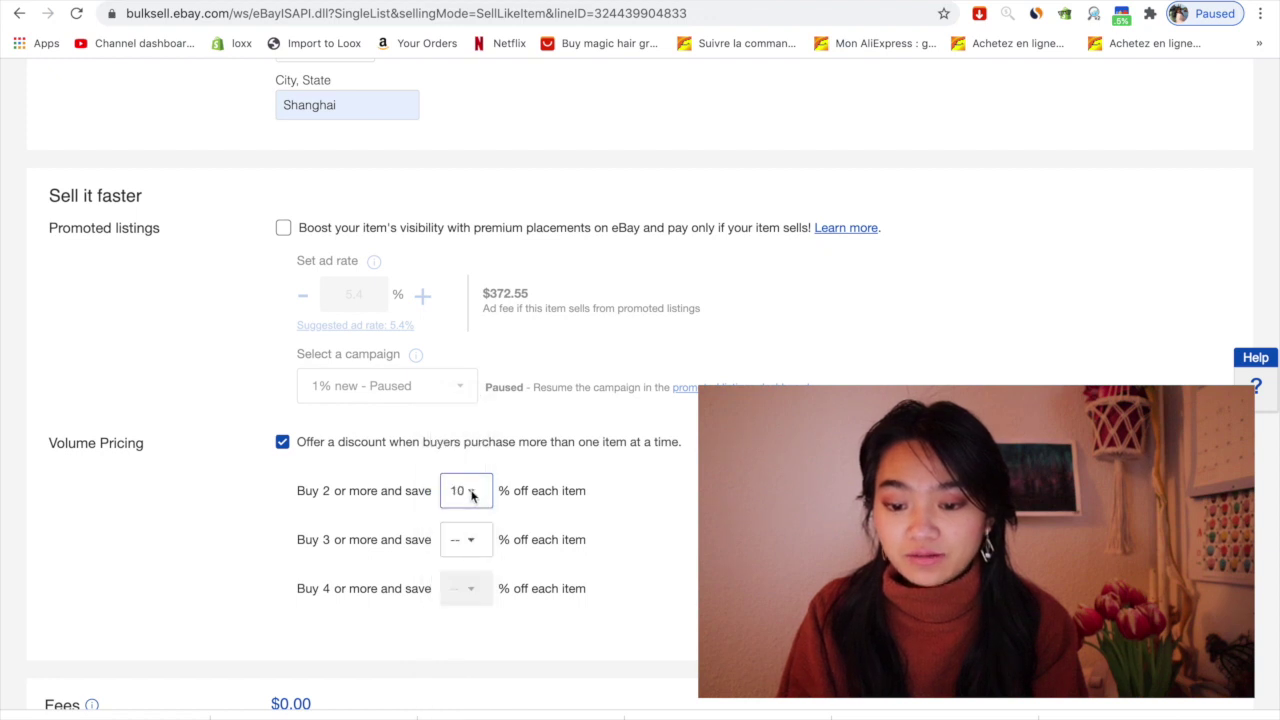
pyautogui.click(471, 491)
pyautogui.click(453, 406)
pyautogui.click(471, 539)
pyautogui.click(457, 624)
pyautogui.click(467, 590)
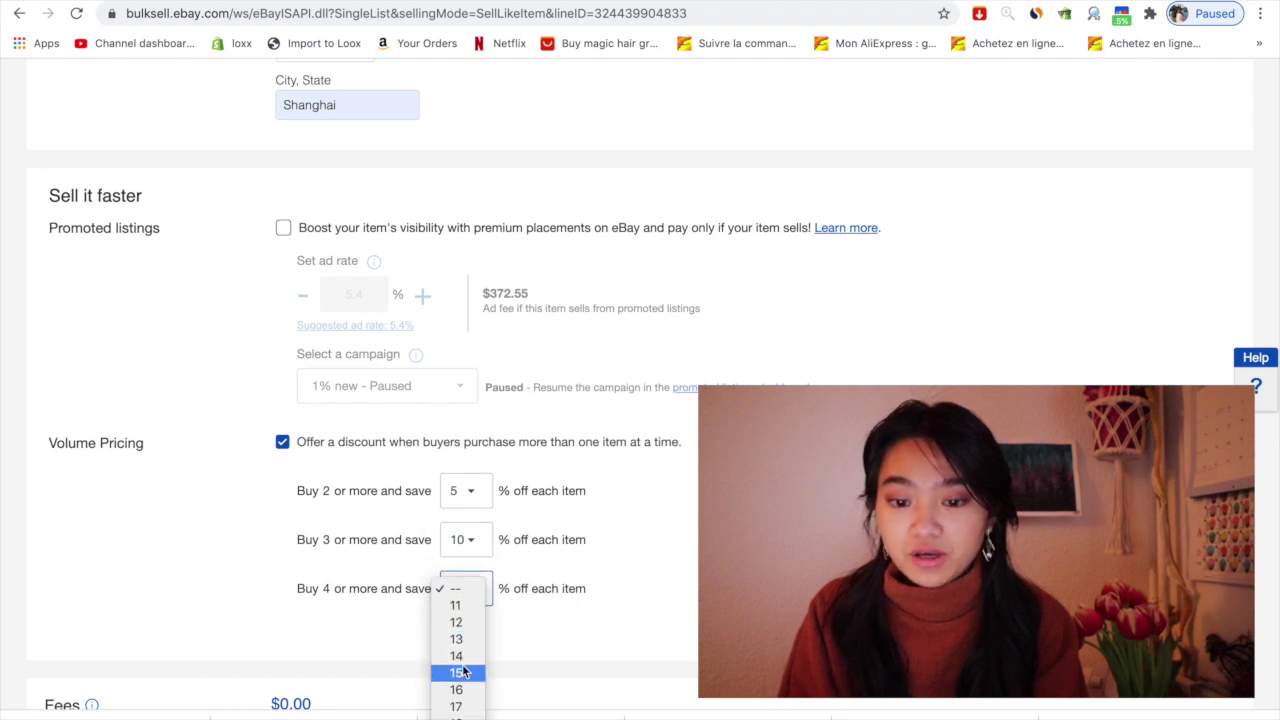
pyautogui.scroll(-3, 470, 630)
pyautogui.click(475, 611)
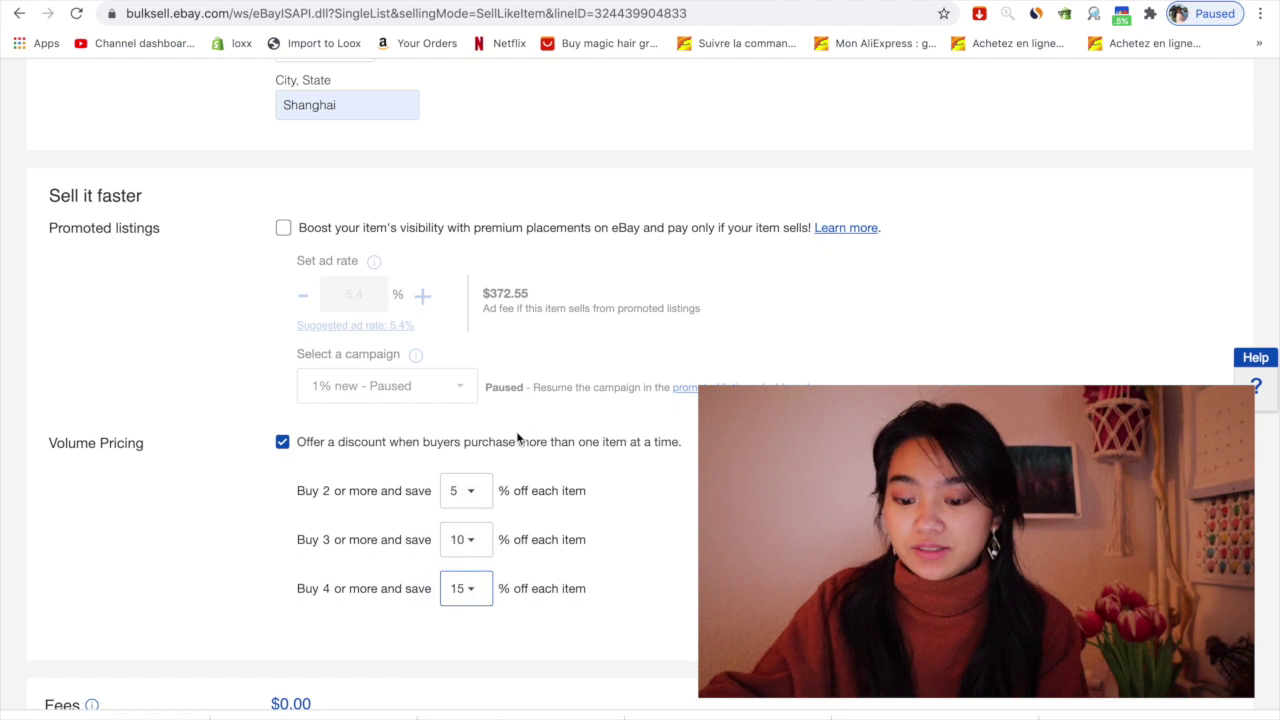
# Set the listing's quantity to 5 and return to the listing submission options.
pyautogui.scroll(5, 400, 388)
pyautogui.scroll(8, 400, 388)
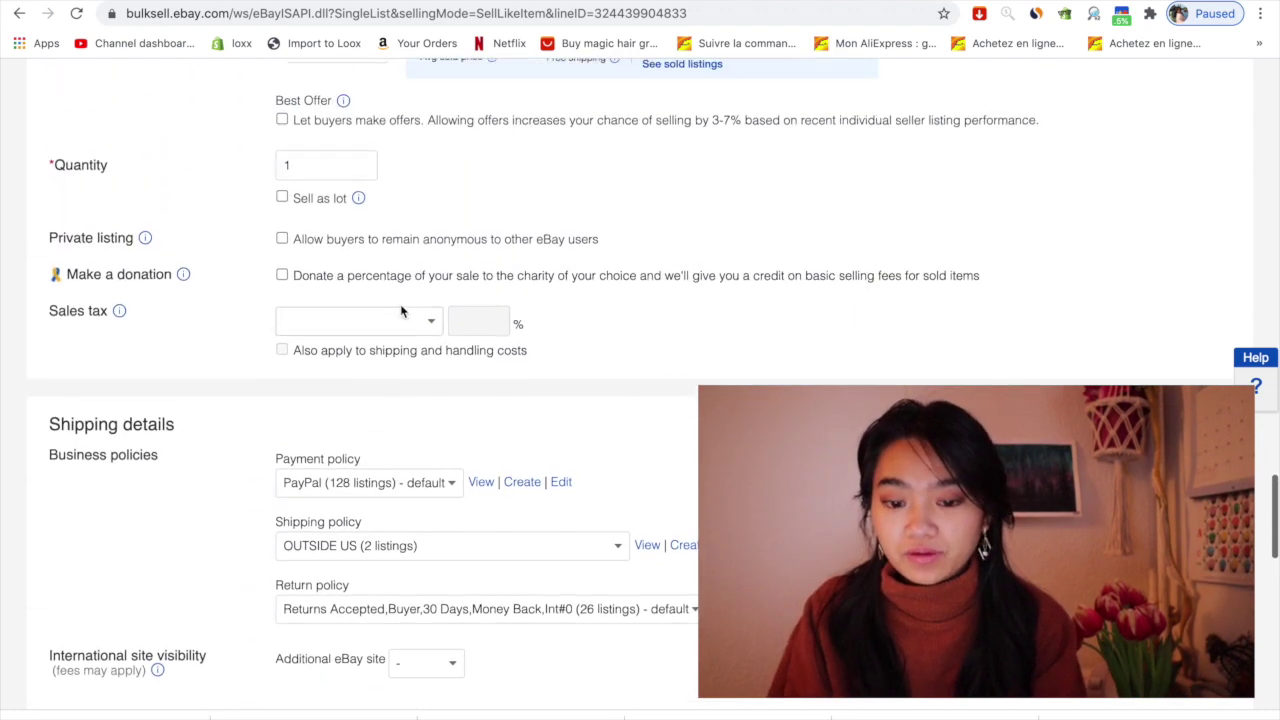
pyautogui.click(332, 259)
pyautogui.press('BackSpace')
pyautogui.write('5')
pyautogui.scroll(-5, 258, 462)
pyautogui.scroll(-10, 255, 500)
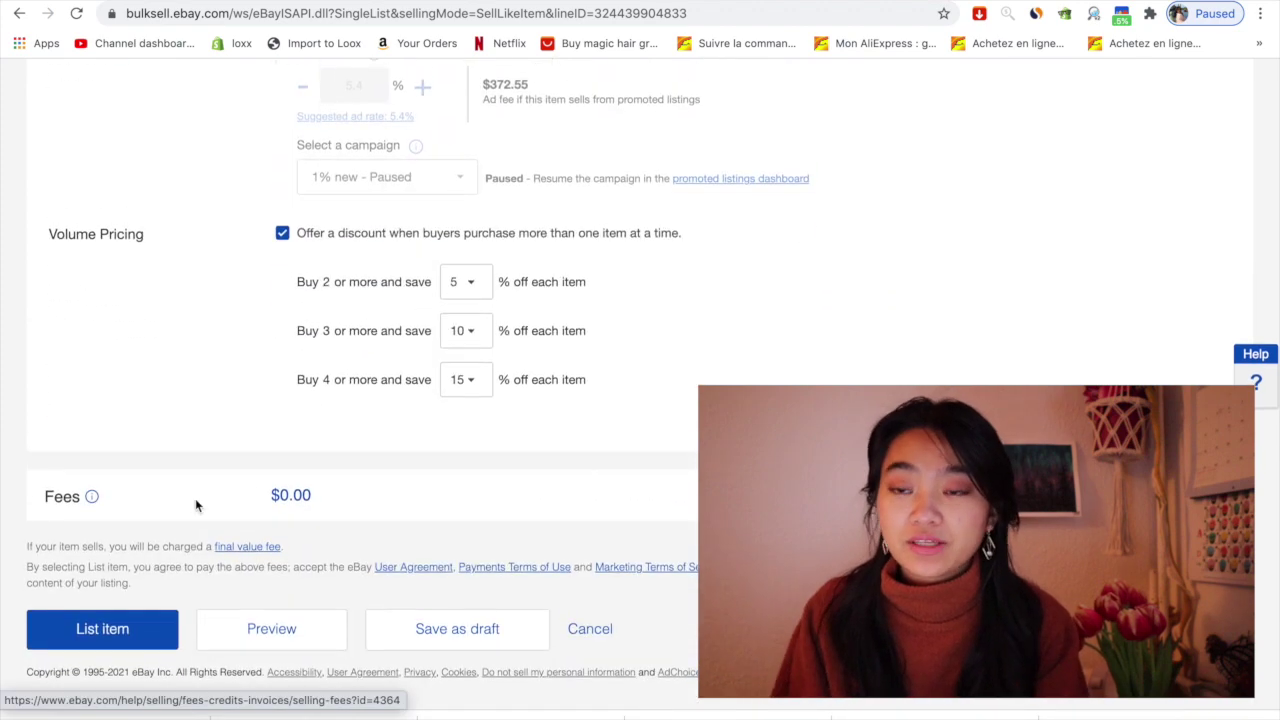